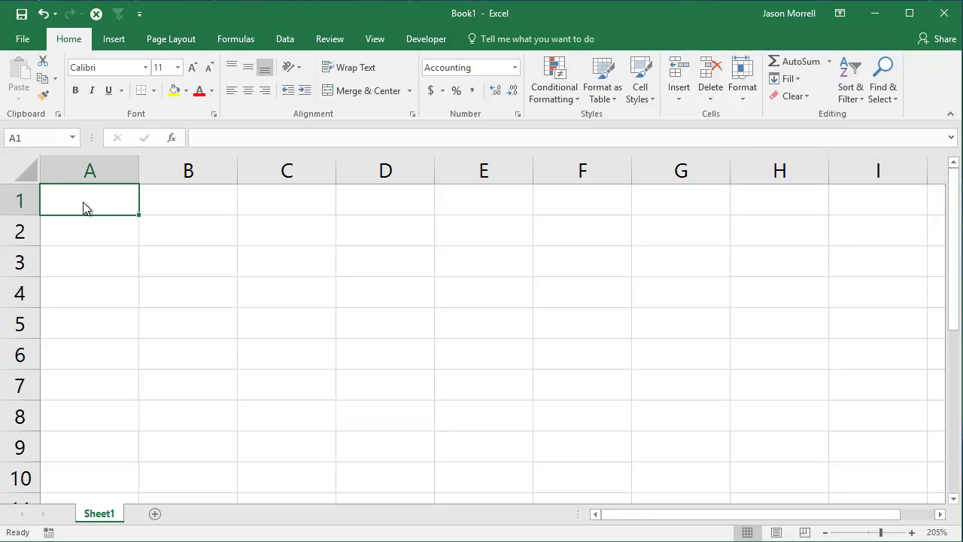
Enter 50% in cell A1 and apply the Comma Style number format to it.
type("50%")
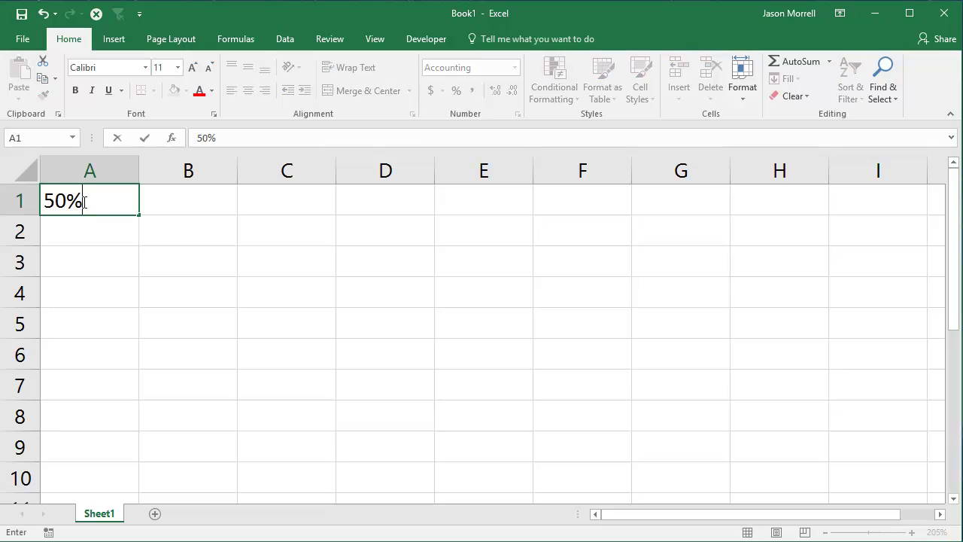
key("Return")
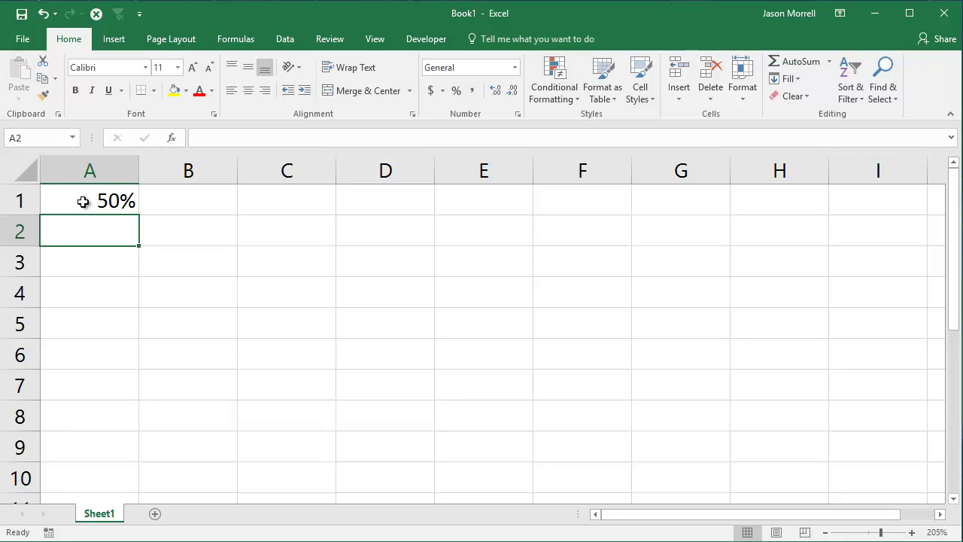
left_click(83, 202)
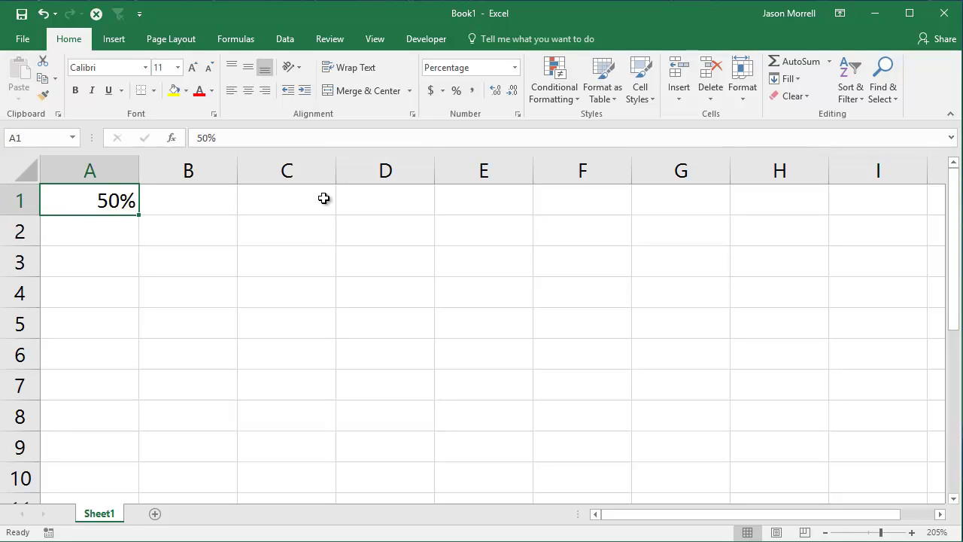
left_click(474, 91)
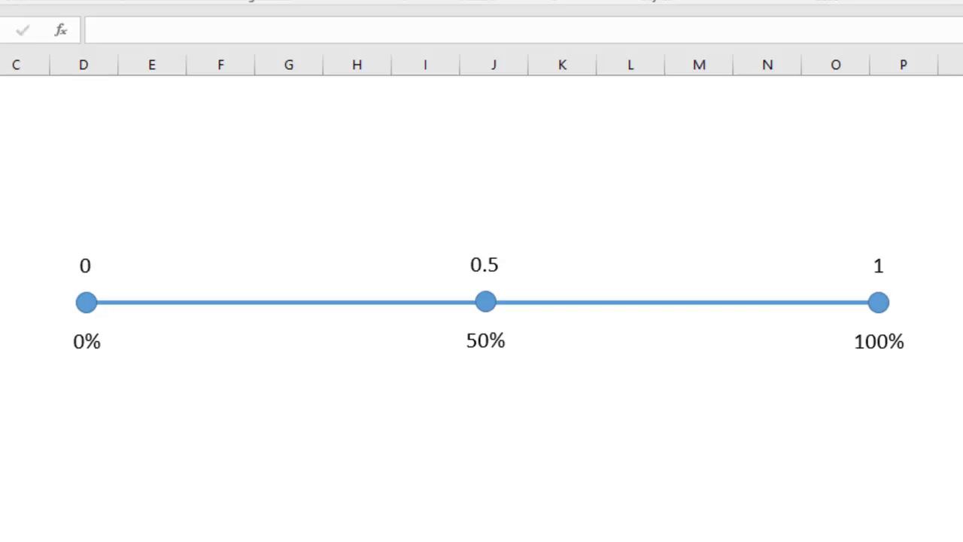
left_click(950, 449)
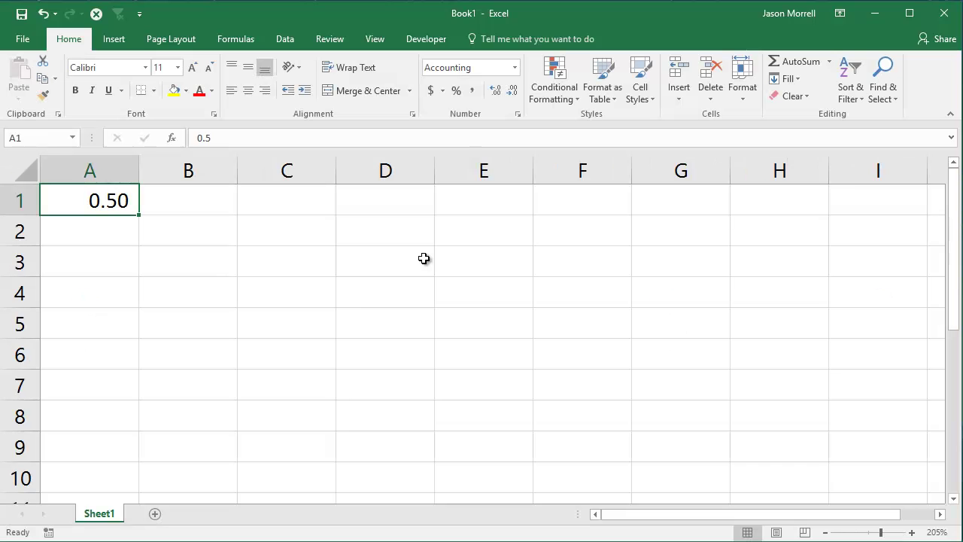
Enter .75 in cell A2 and format it as a percentage.
left_click(133, 236)
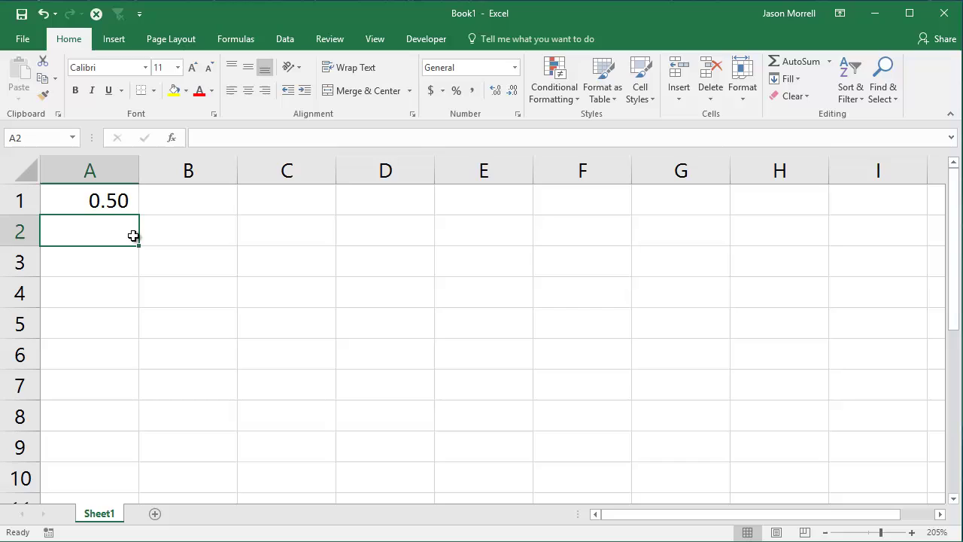
type(".75")
key("Return")
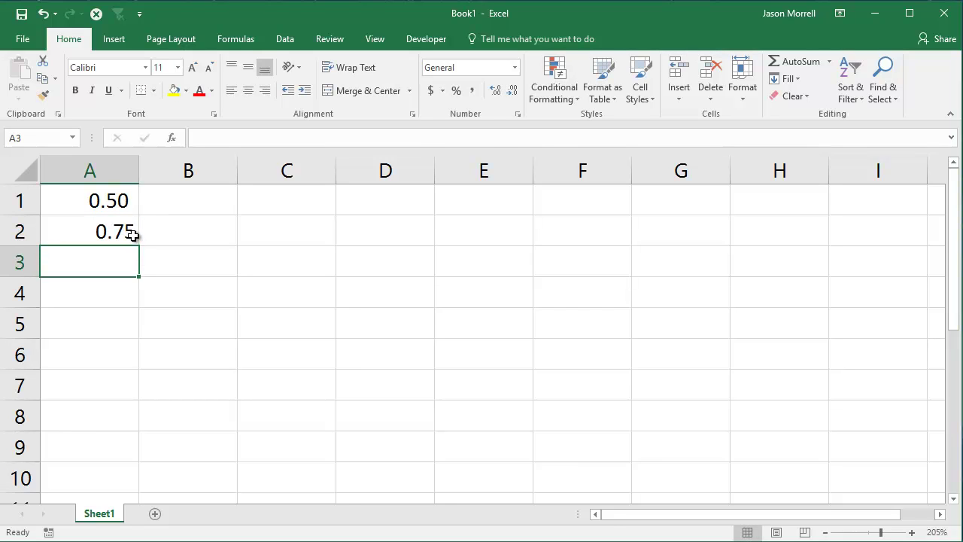
left_click(119, 231)
left_click(467, 91)
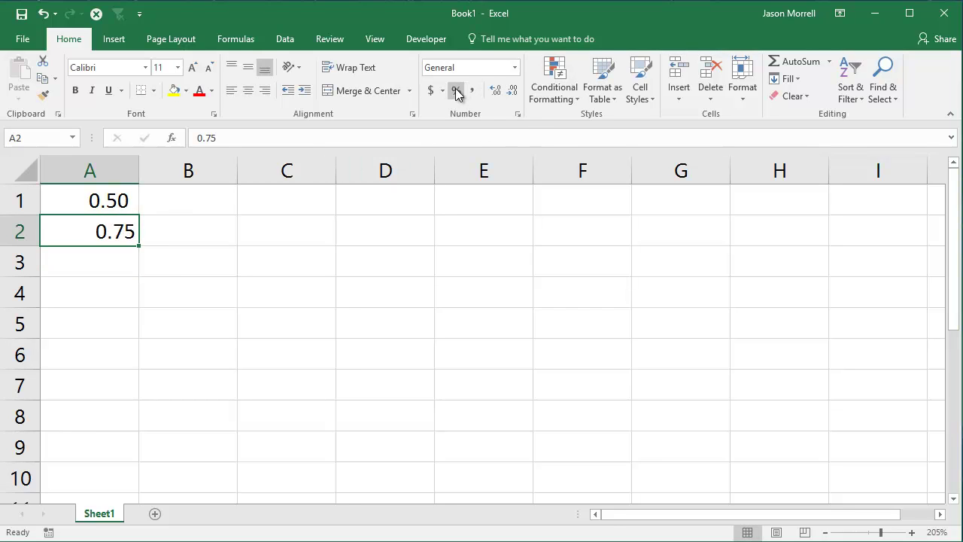
Enter the values 12, 34, 56, 78, 98, 65 and 43 down cells C1 to C7.
left_click(278, 203)
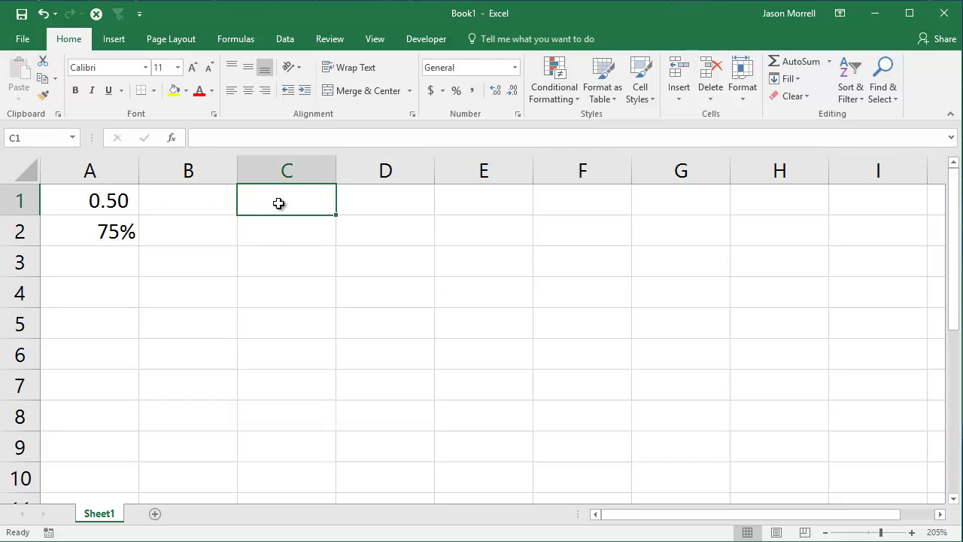
type("12 34 56 78 98 65 43")
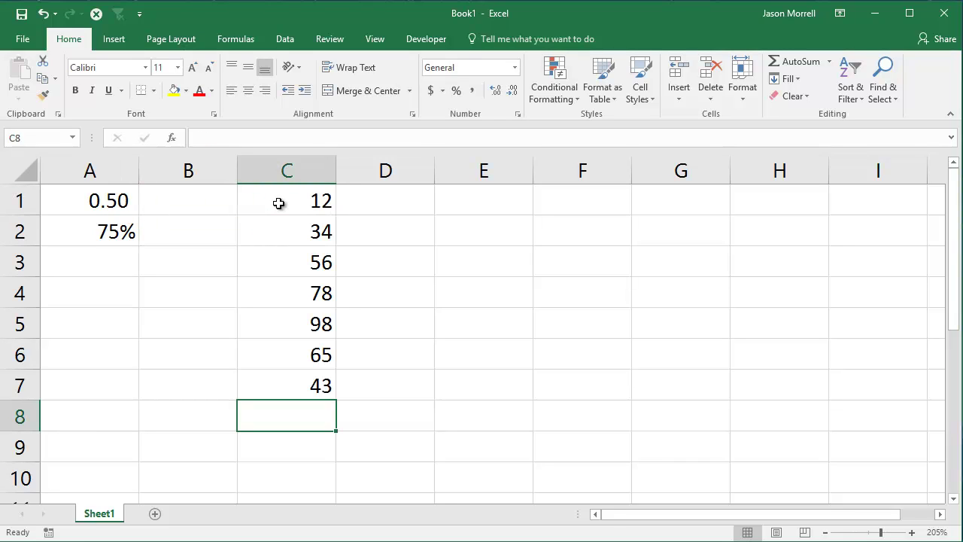
Try the percentage format on the numbers in C1:C7 and undo it.
left_click_drag(279, 203, 279, 394)
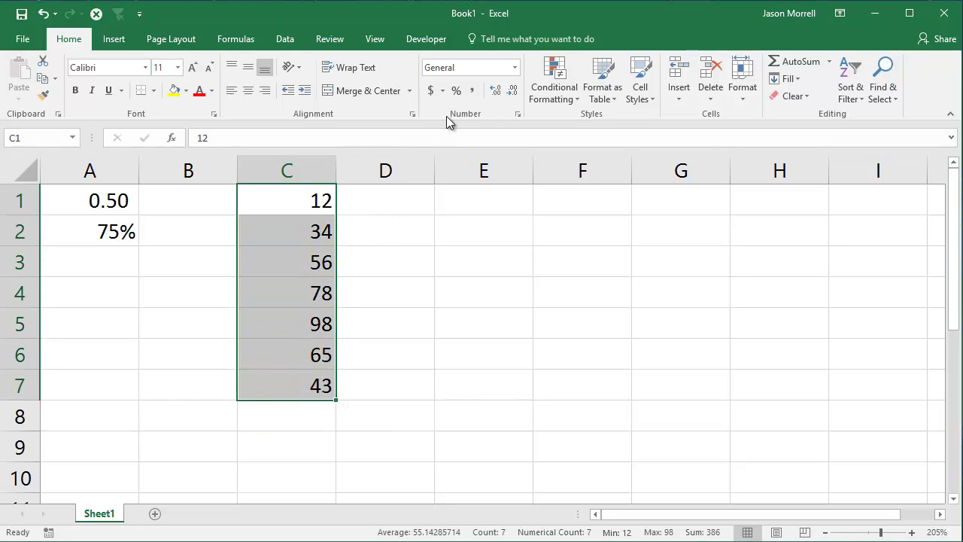
left_click(457, 90)
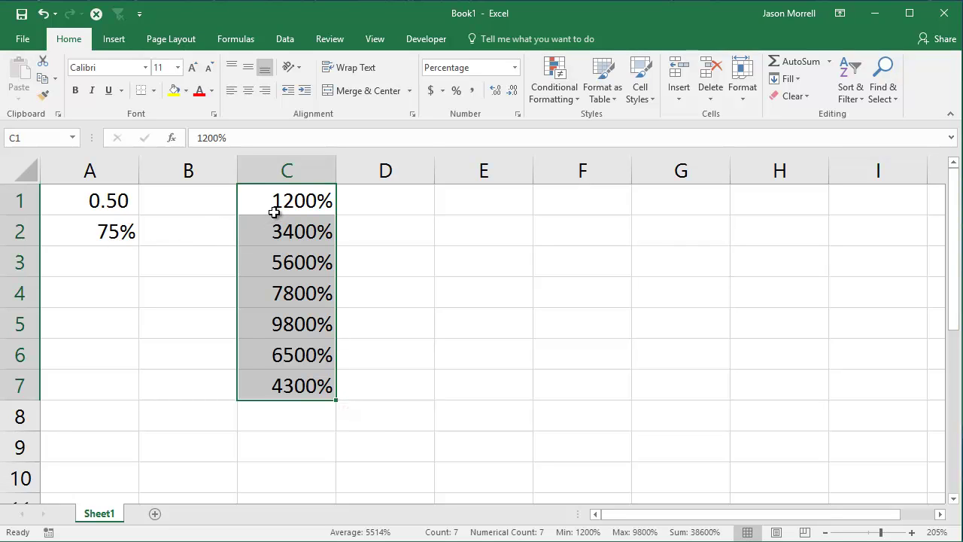
key("ctrl+z")
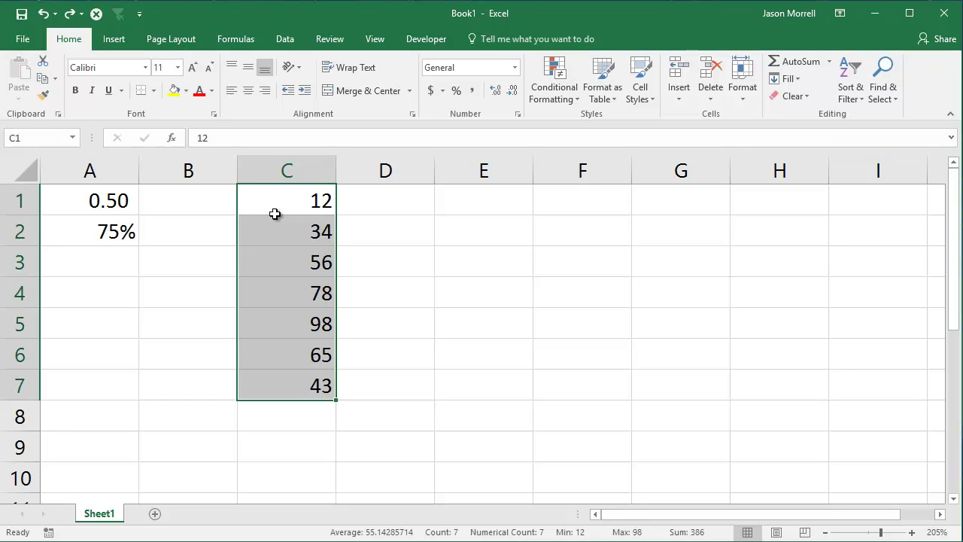
Total the values of C1:C7 in cell C8 with AutoSum.
left_click(301, 418)
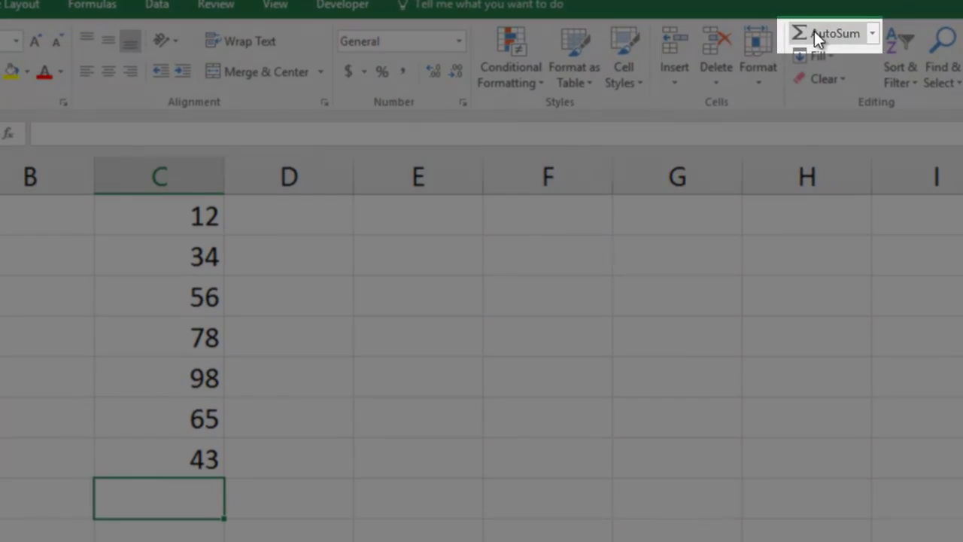
left_click(815, 30)
key("Return")
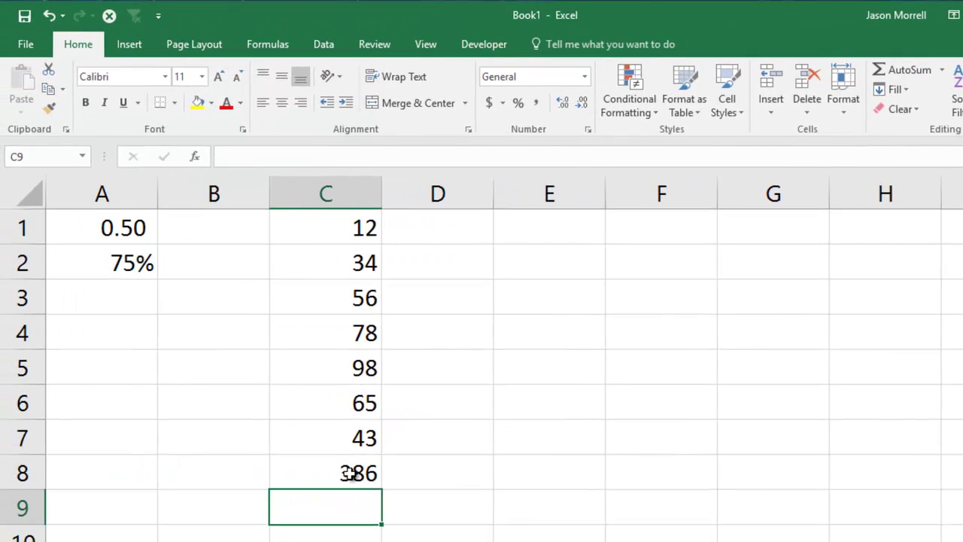
Give cell C8 the defined name Total.
left_click(348, 473)
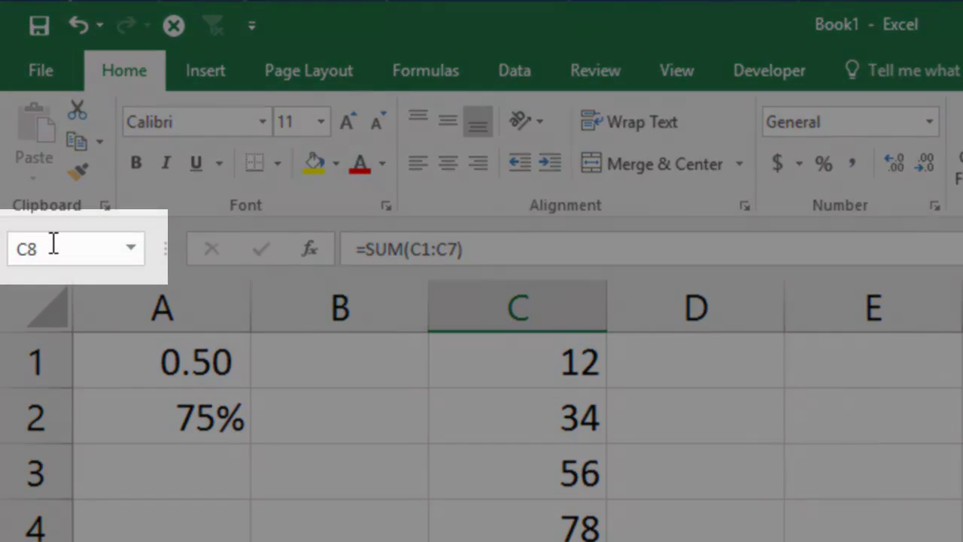
left_click(53, 243)
type("Total")
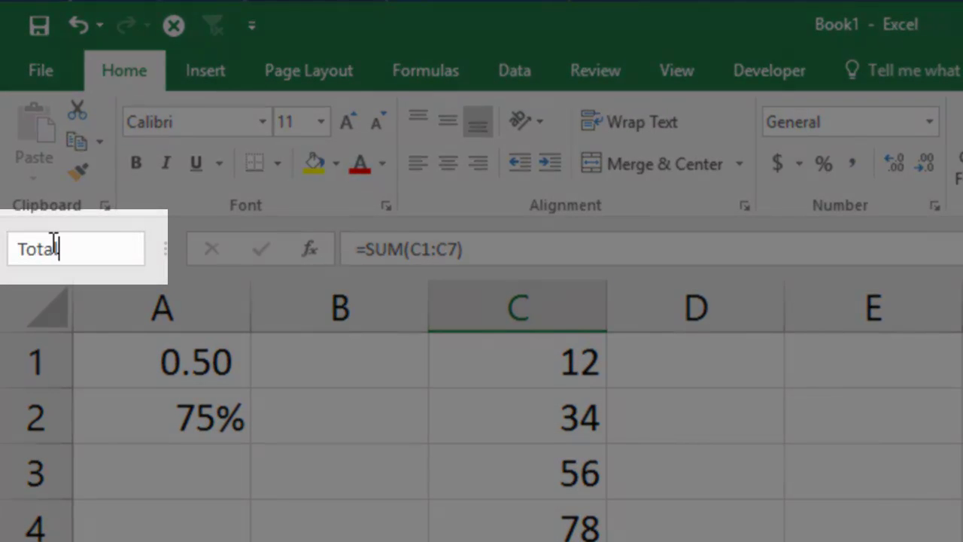
key("Return")
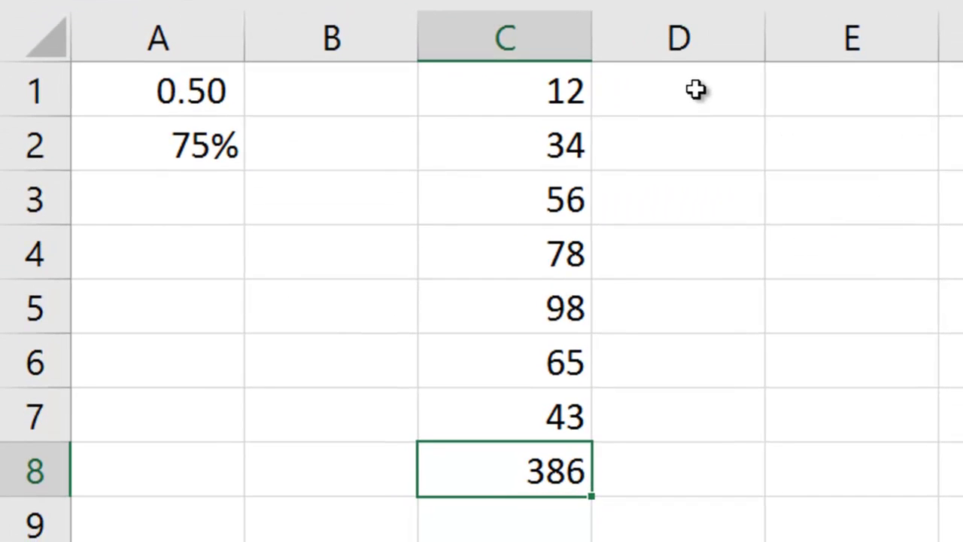
Enter the formula =C1/Total in cell D1 to calculate the first value's share of the total.
left_click(712, 360)
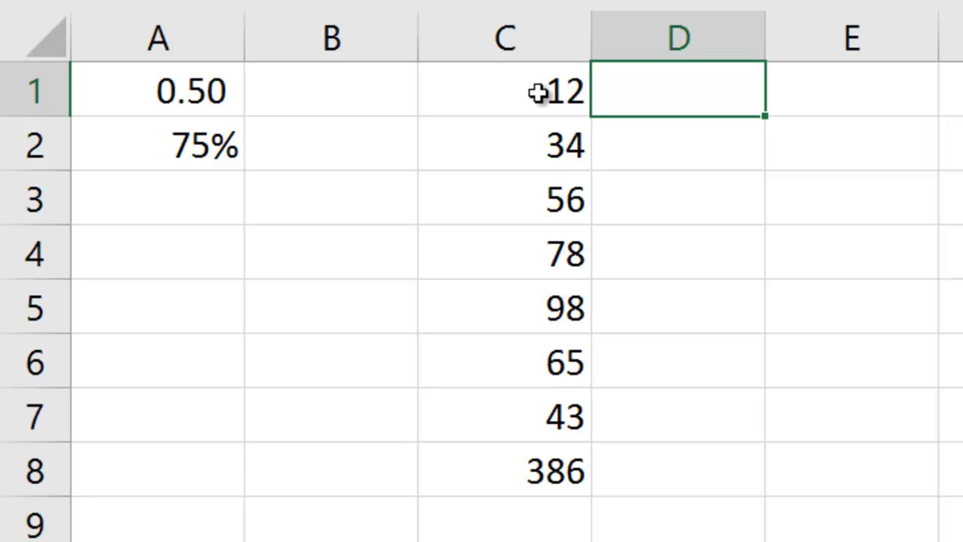
type("=")
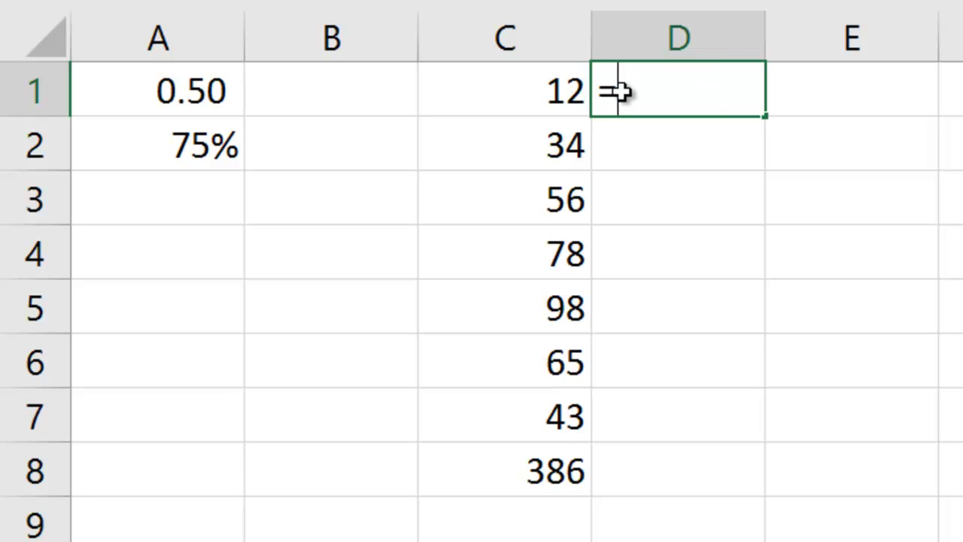
left_click(509, 83)
type("/")
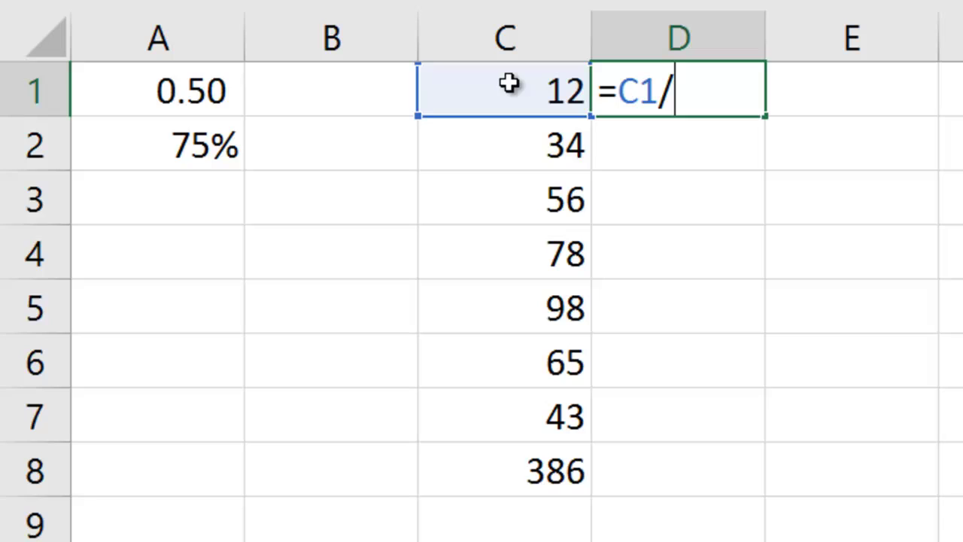
left_click(518, 472)
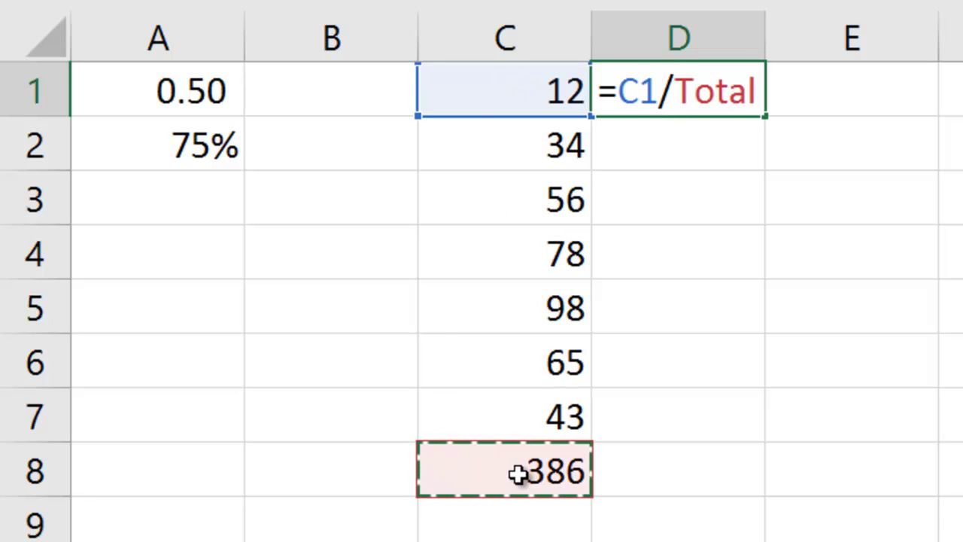
key("Return")
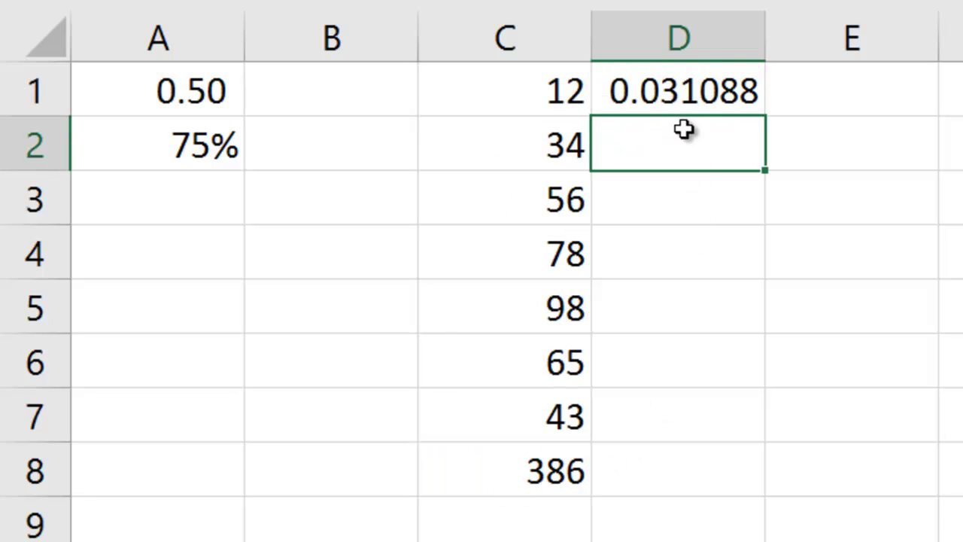
Fill the D1 formula down to D7 and format D1:D7 as percentages with one decimal place.
left_click(687, 91)
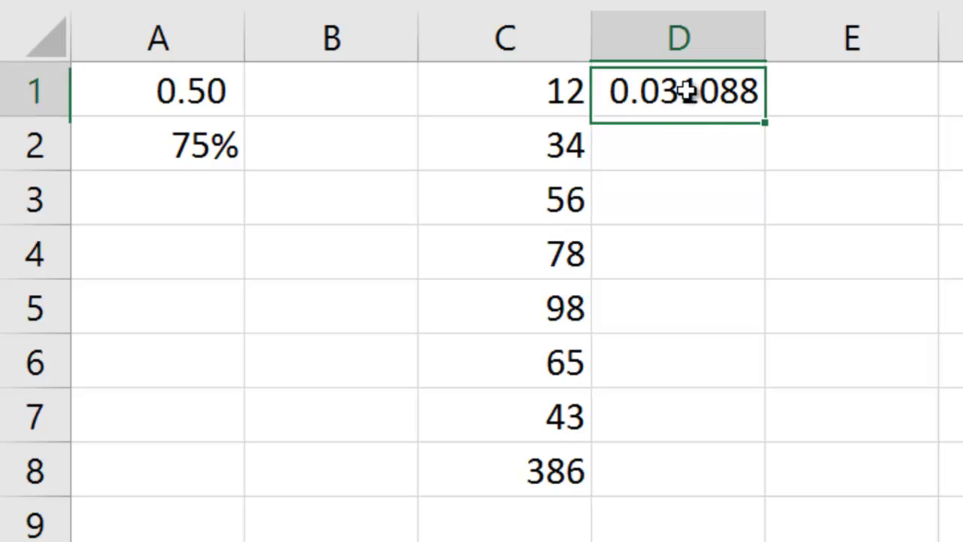
left_click_drag(771, 115, 781, 433)
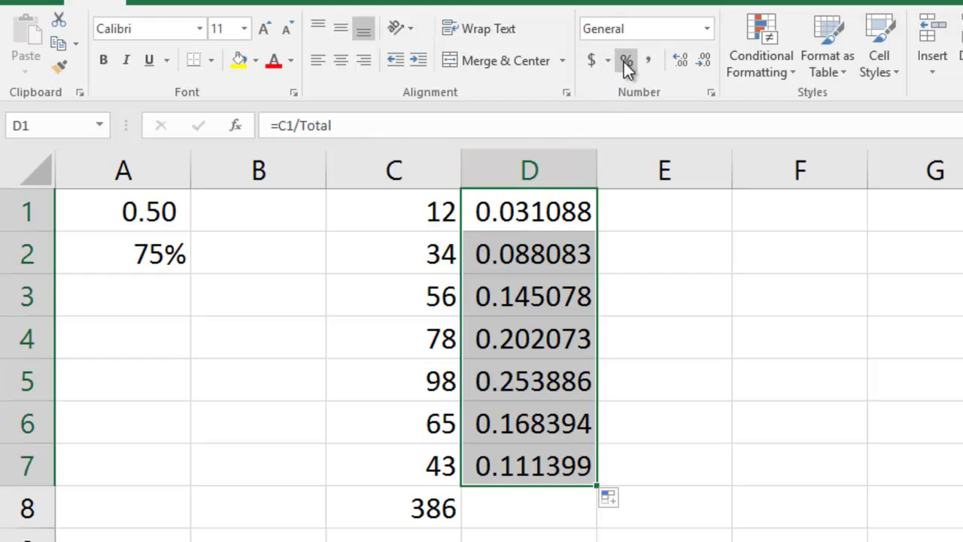
left_click(625, 61)
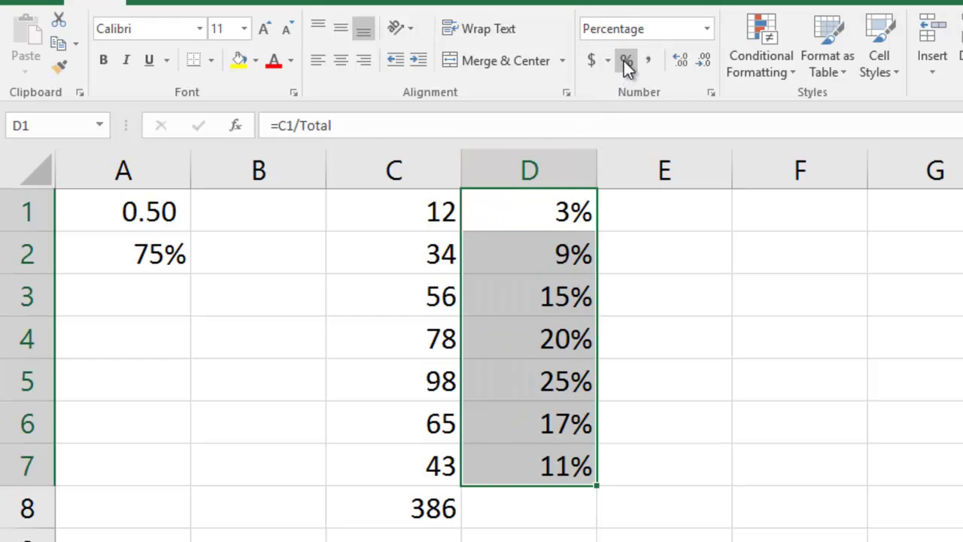
left_click(680, 60)
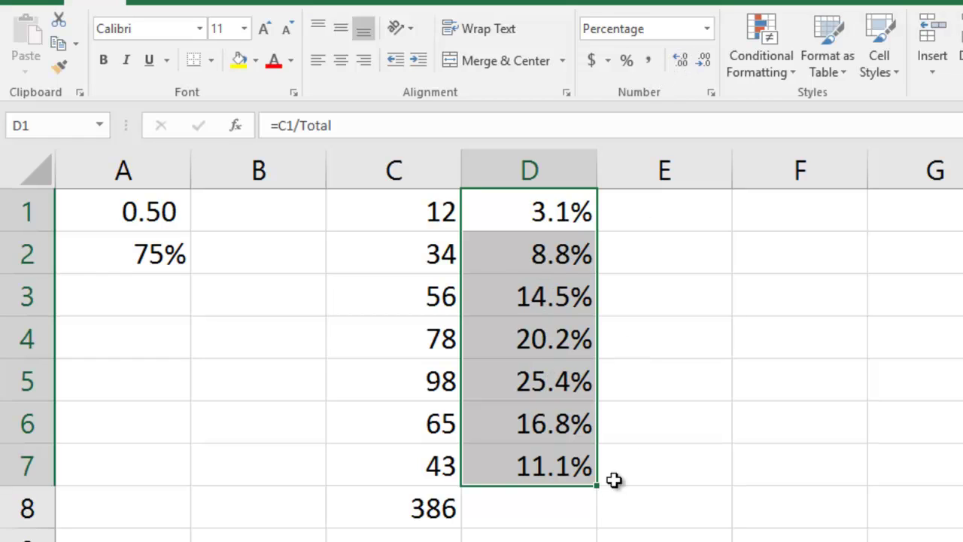
Total the percentages of D1:D7 in cell D8 with AutoSum.
left_click(553, 513)
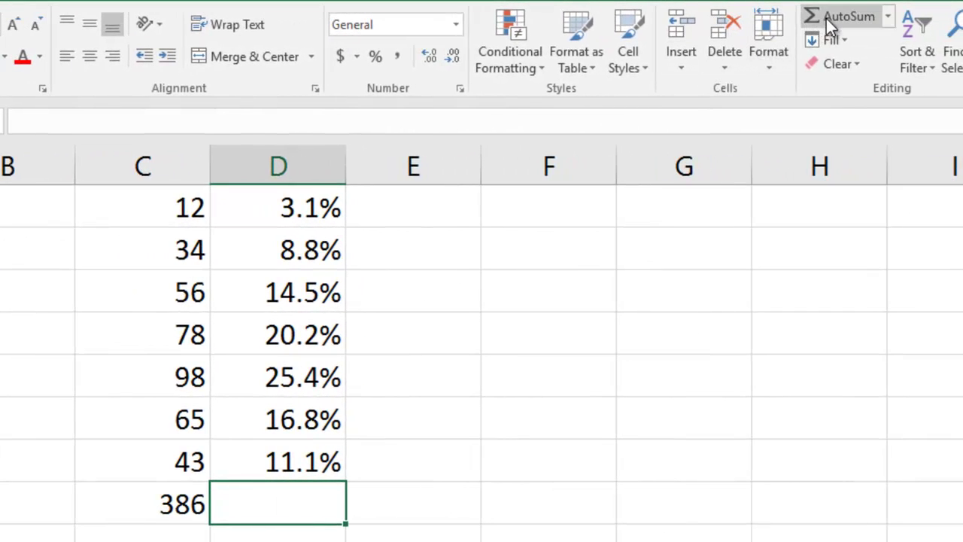
left_click(826, 18)
key("Return")
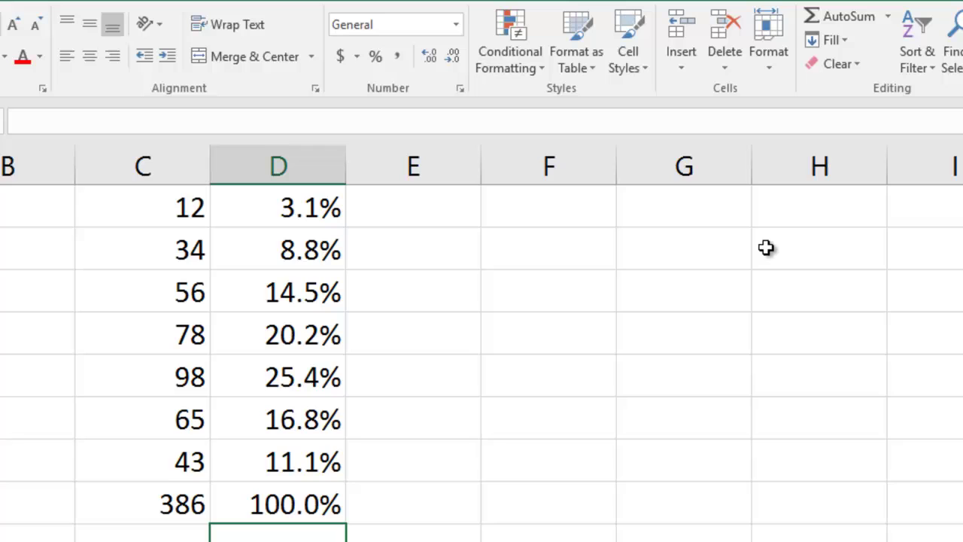
Enter 400000 in cell A11 and 5.50% in cell A12.
scroll(592, 328, "down", 2)
scroll(376, 365, "down", 1)
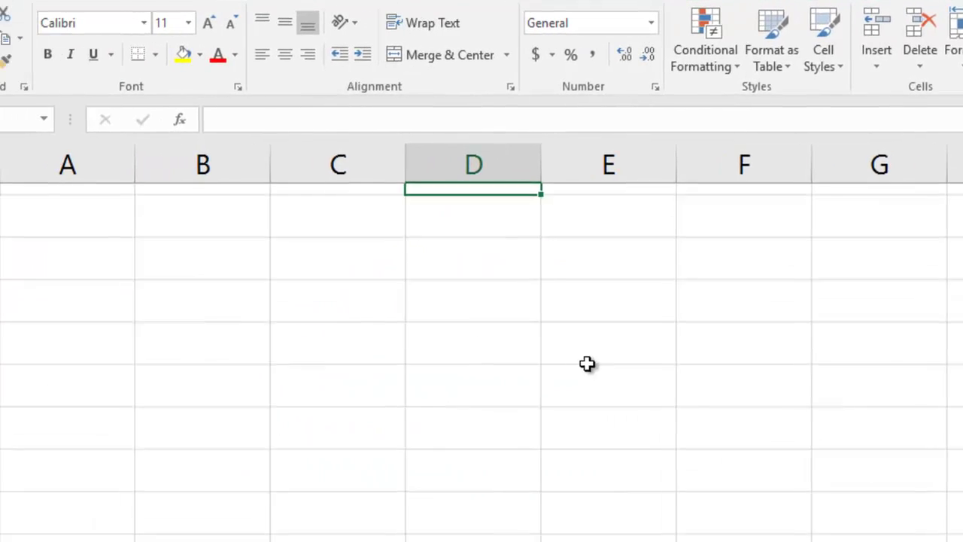
left_click(163, 257)
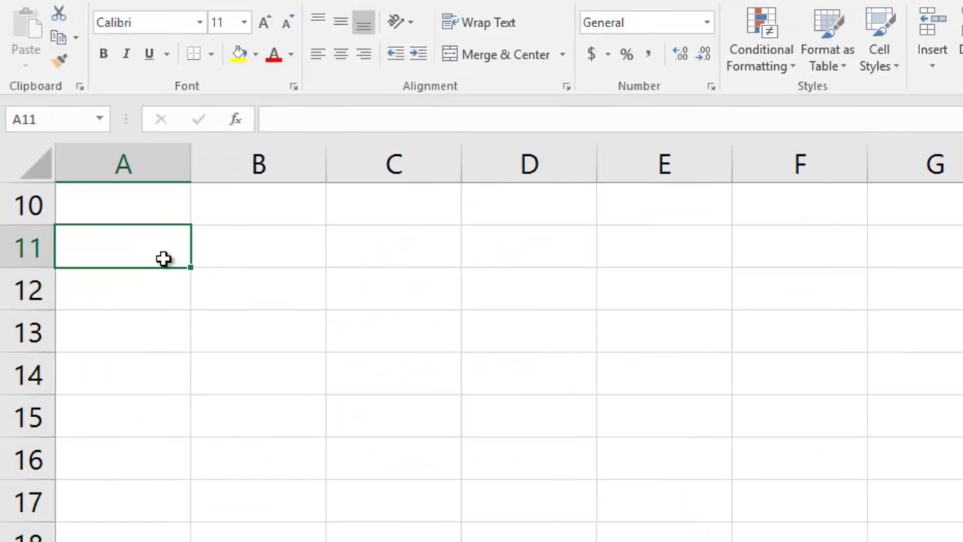
type("400000")
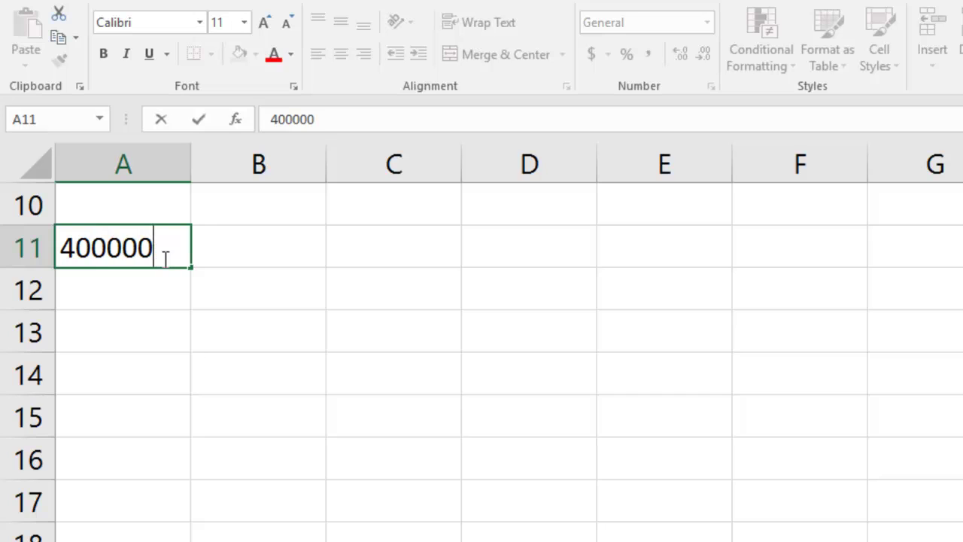
key("Tab")
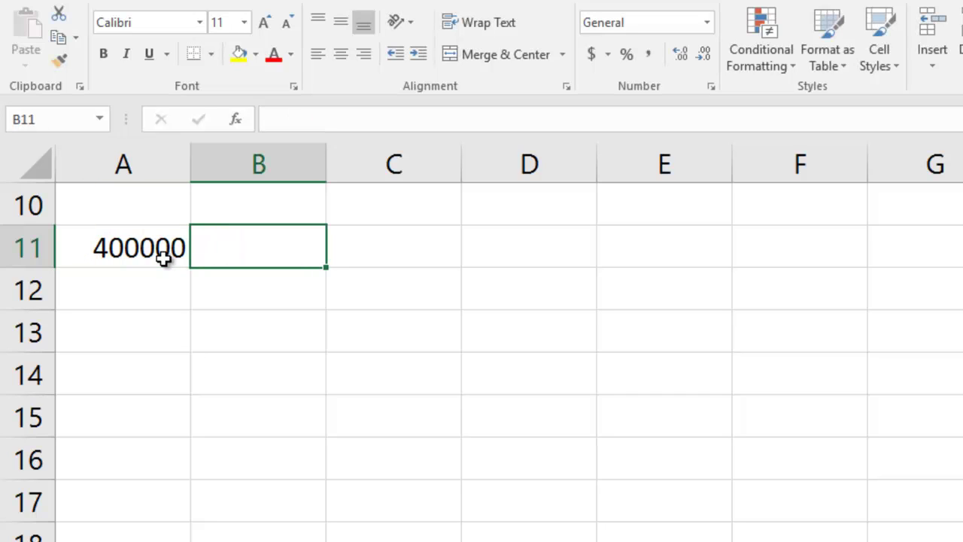
key("Return")
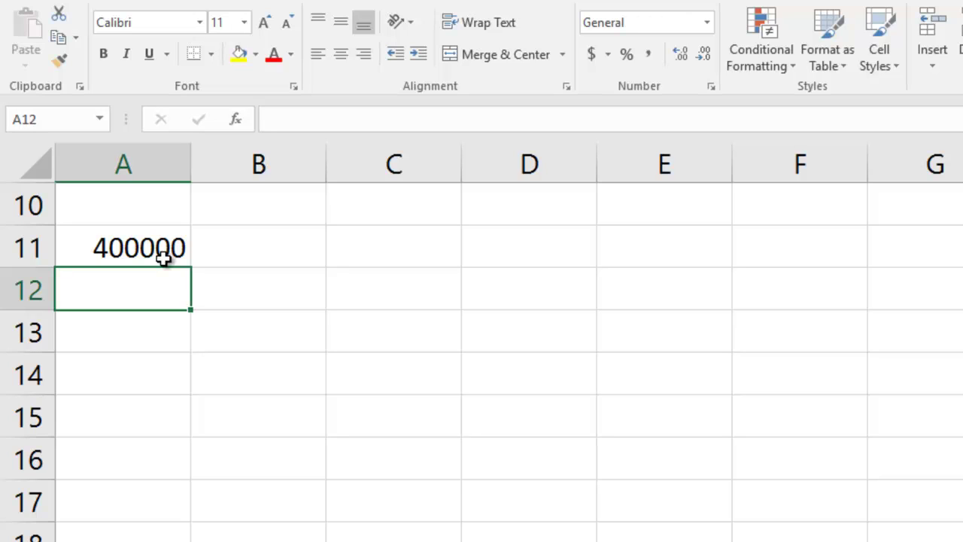
type("5.5")
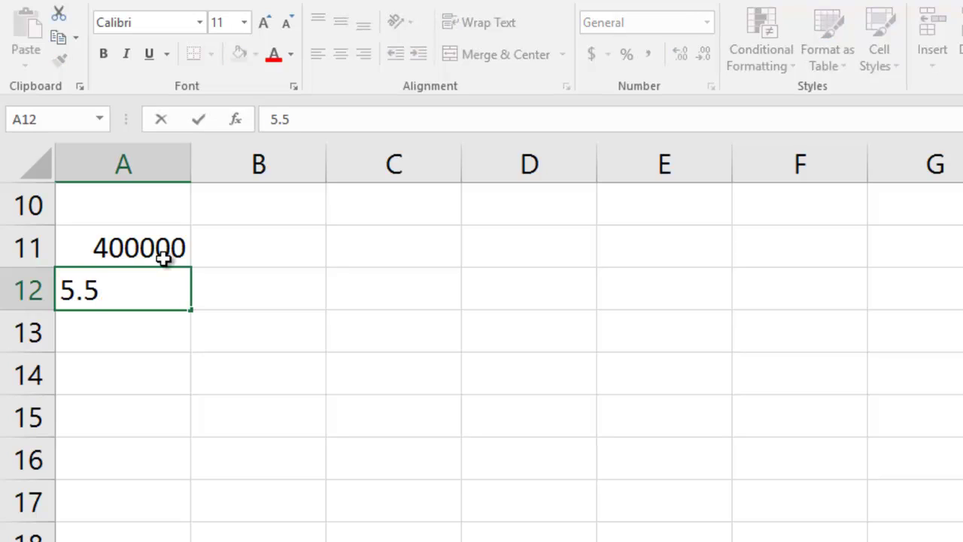
type("0%")
key("Return")
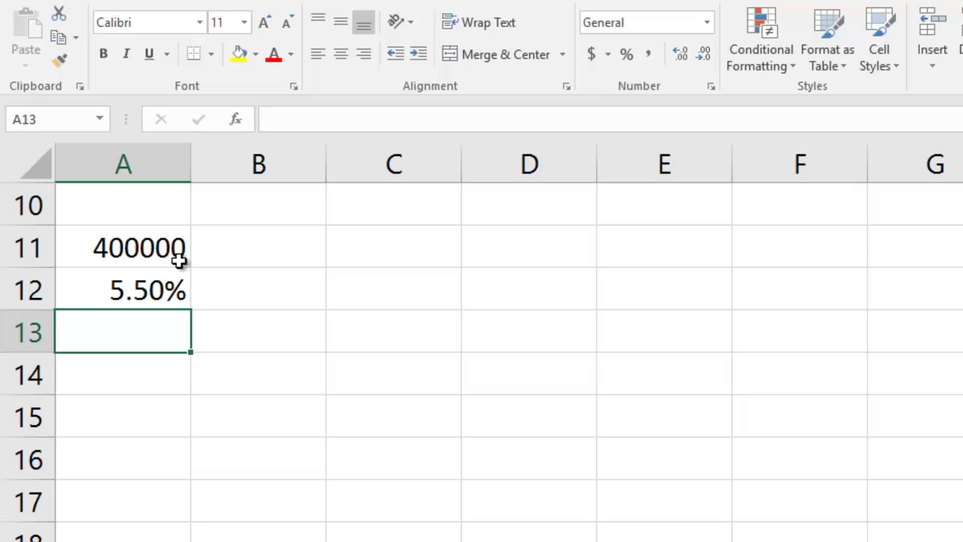
Calculate the percentage of the amount in cell A13 with the formula =A11*A12.
type("=")
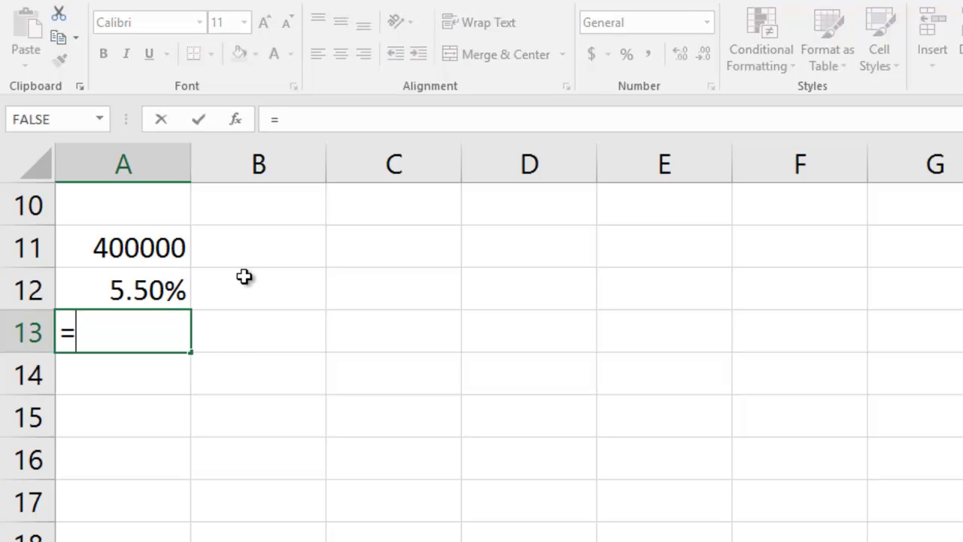
left_click(146, 248)
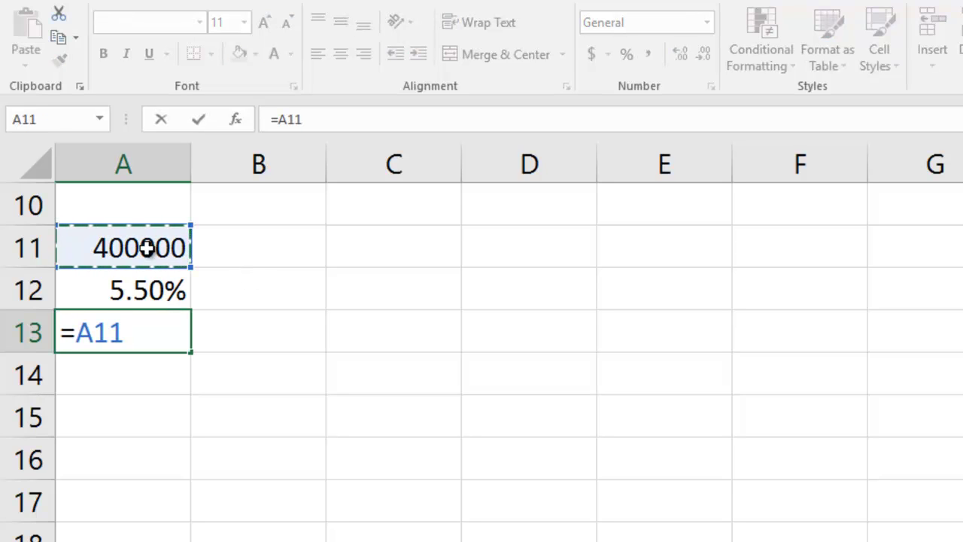
type("*")
left_click(135, 291)
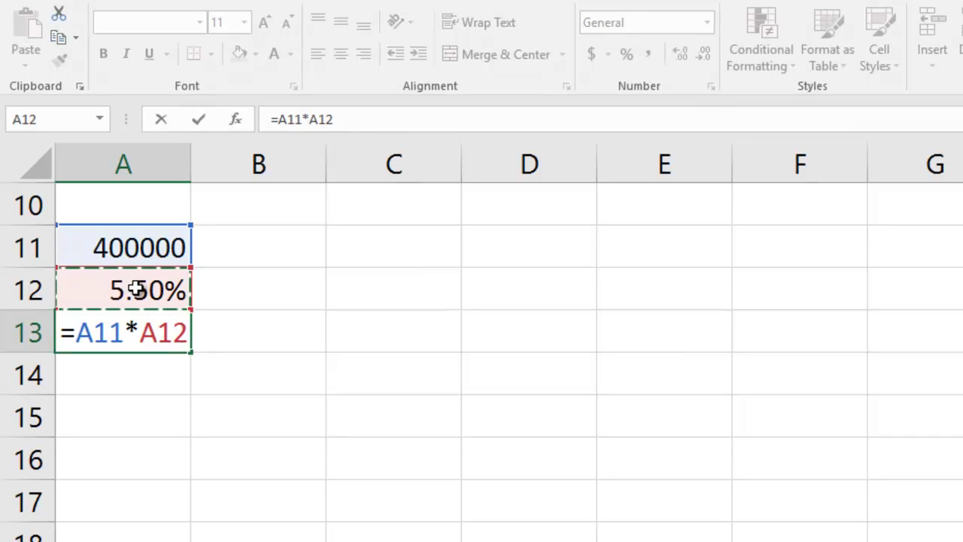
key("Return")
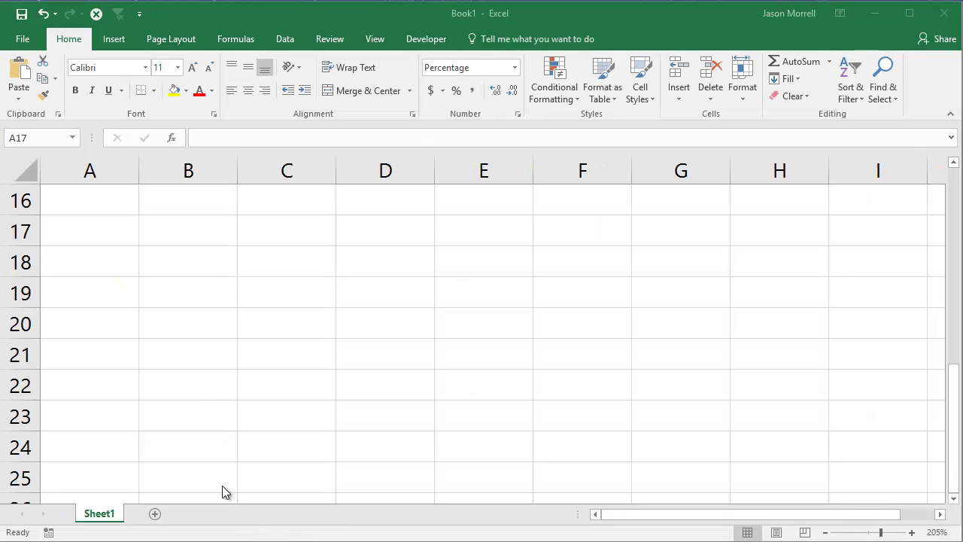
Enter the rate 10% in cell A17.
left_click(115, 236)
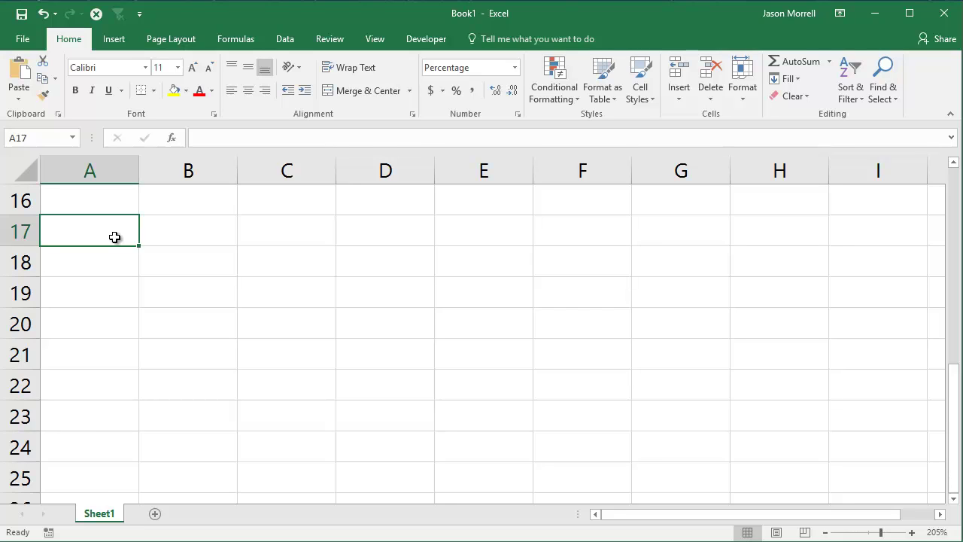
type("10%")
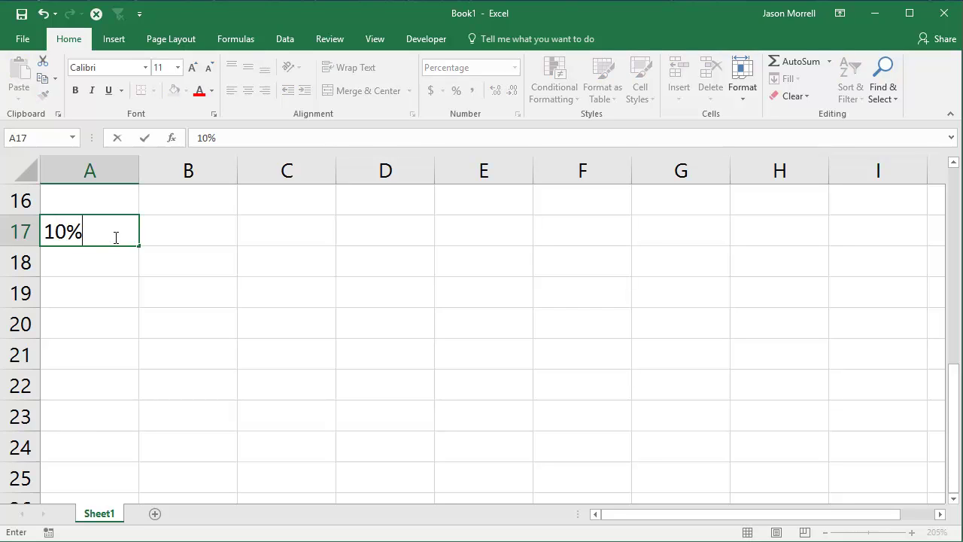
key("Return")
Add the headings Base, GST and Total in A19:C19 and enter 1000 under Base in A20.
left_click(84, 301)
type("Base")
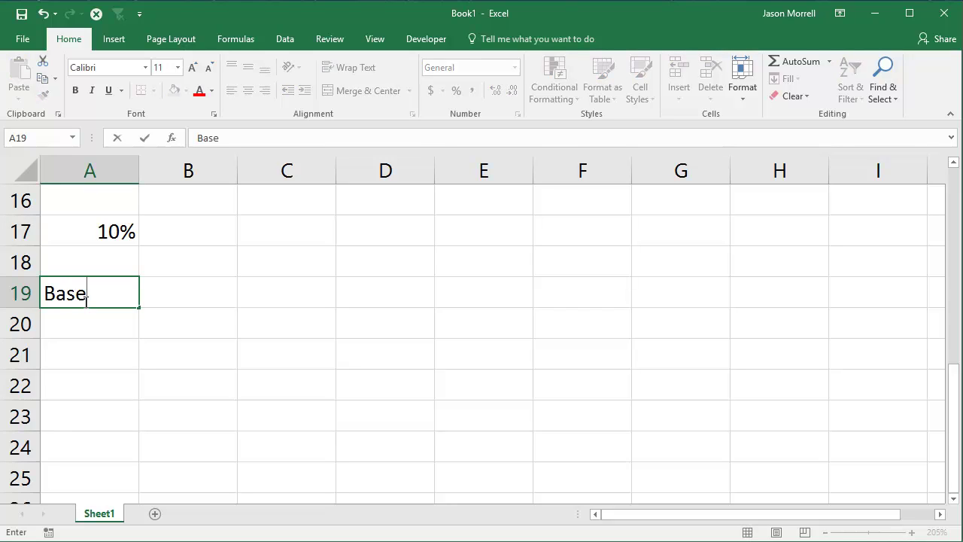
key("Tab")
type("GS")
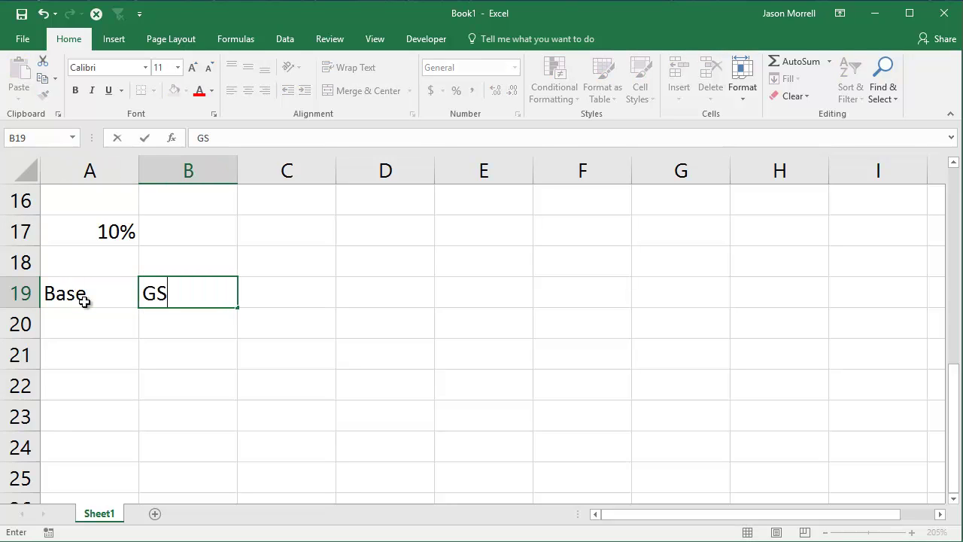
type("T")
key("Tab")
type("Total")
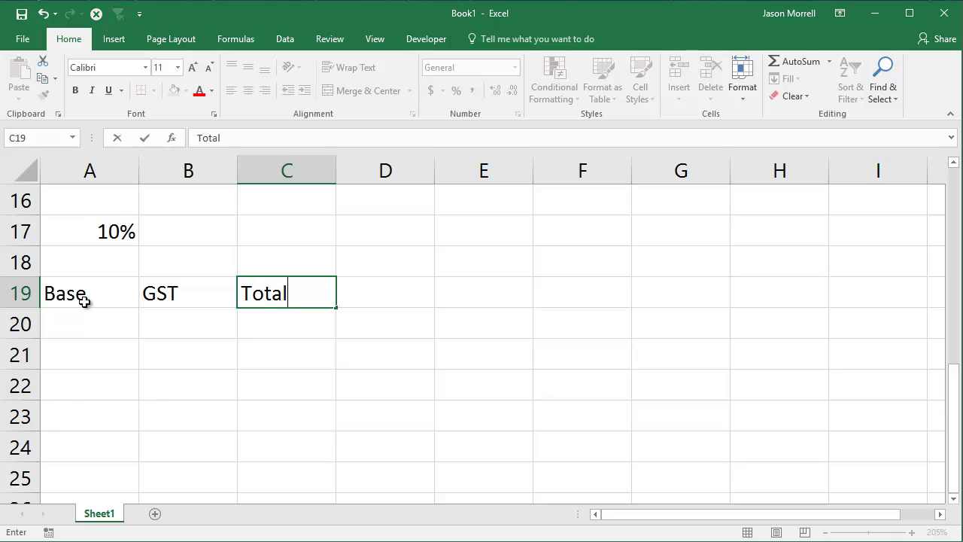
key("Return")
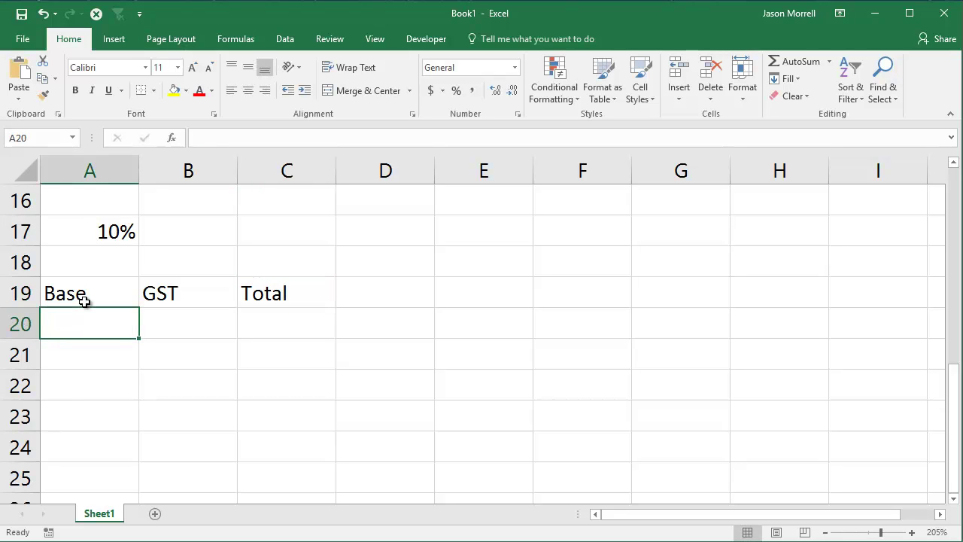
type("1000")
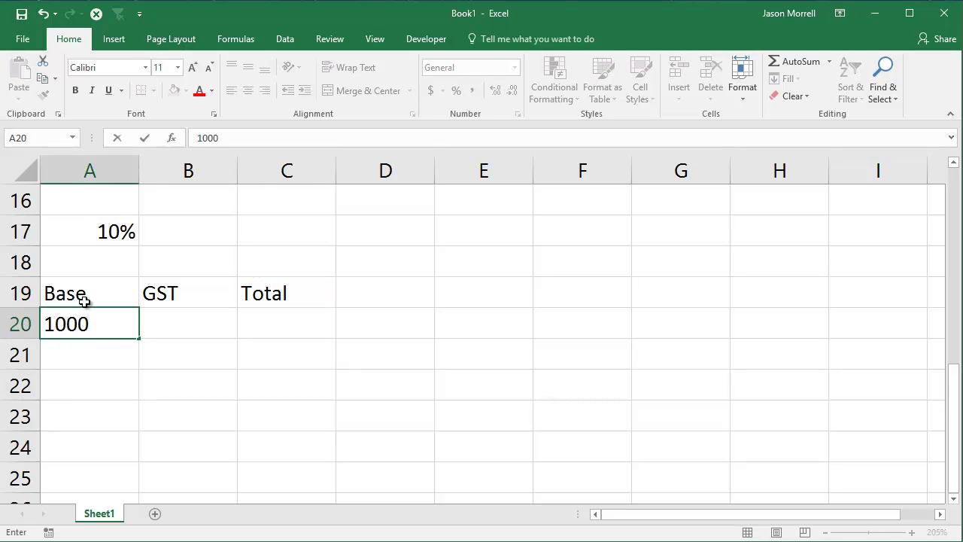
key("Tab")
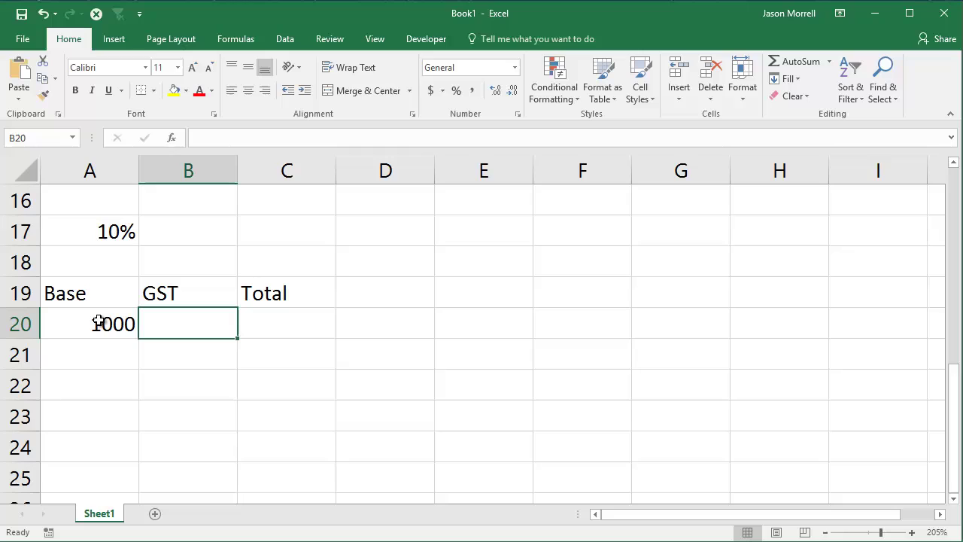
Calculate the GST in cell B20 with =A20*A17 and total the base and GST in C20 with AutoSum.
type("=")
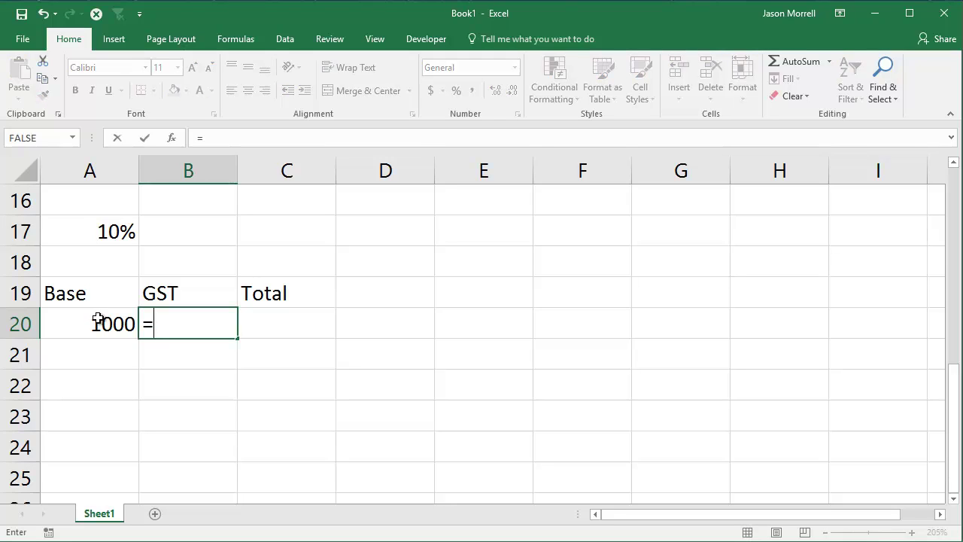
left_click(96, 325)
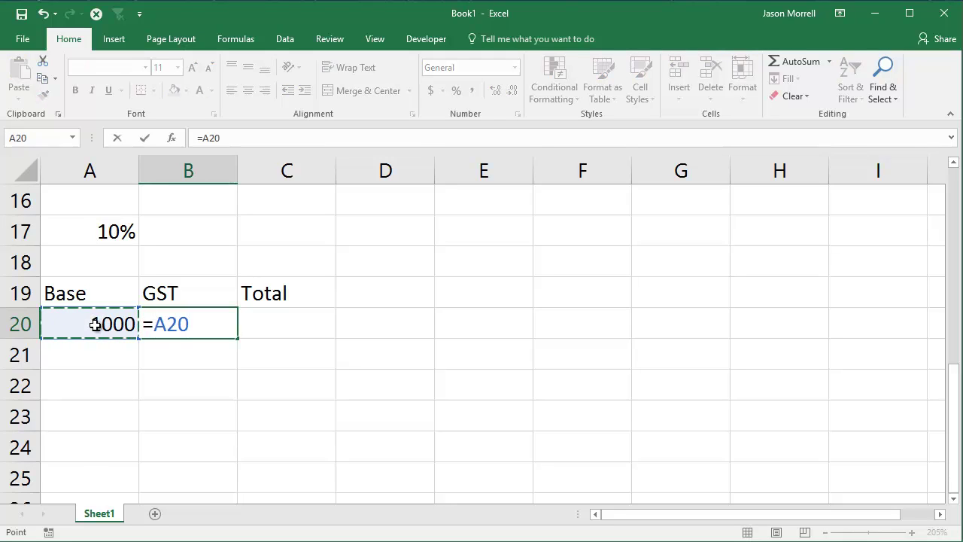
type("*")
left_click(96, 223)
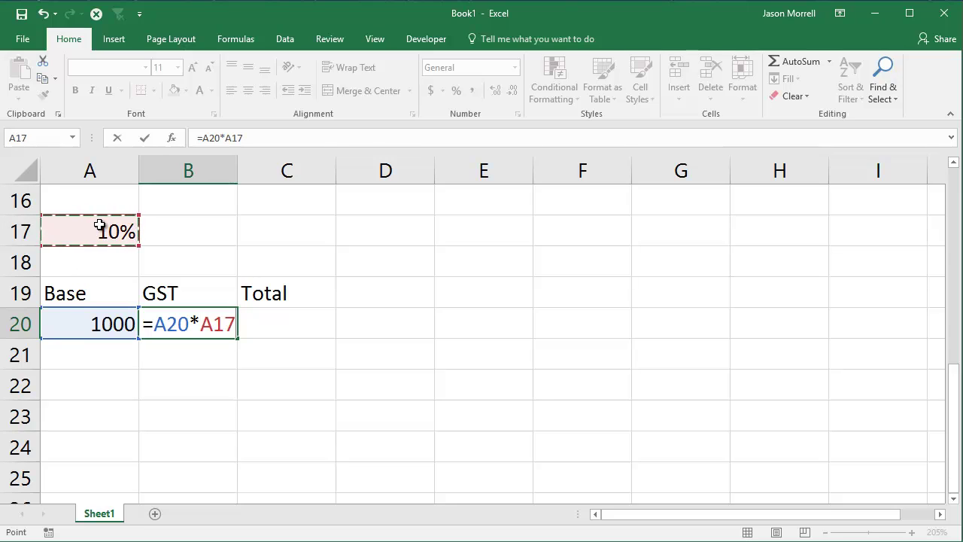
key("Return")
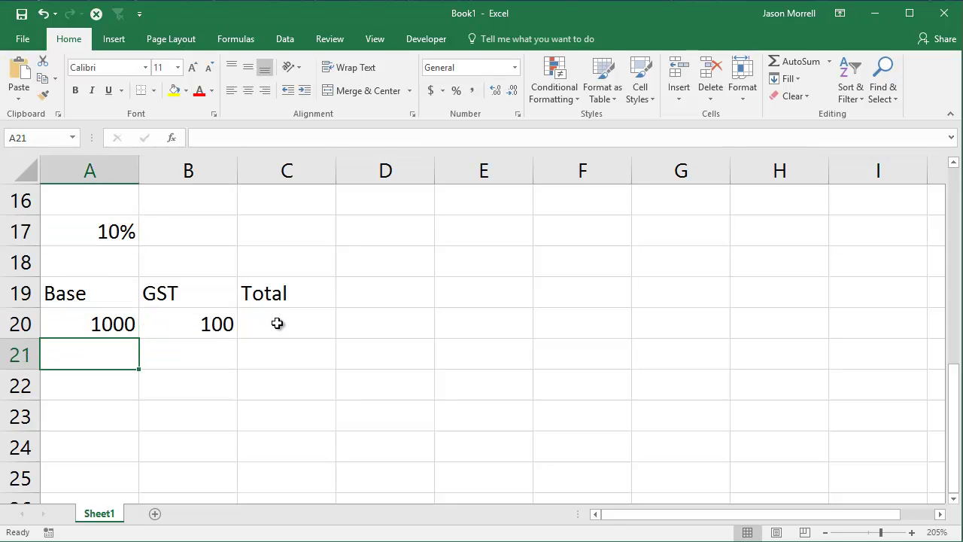
left_click_drag(122, 321, 286, 324)
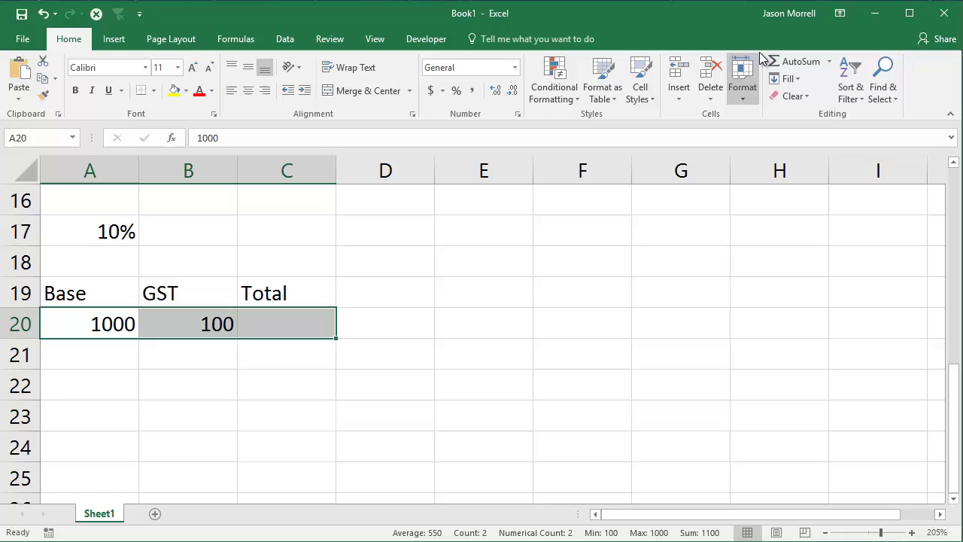
left_click(788, 59)
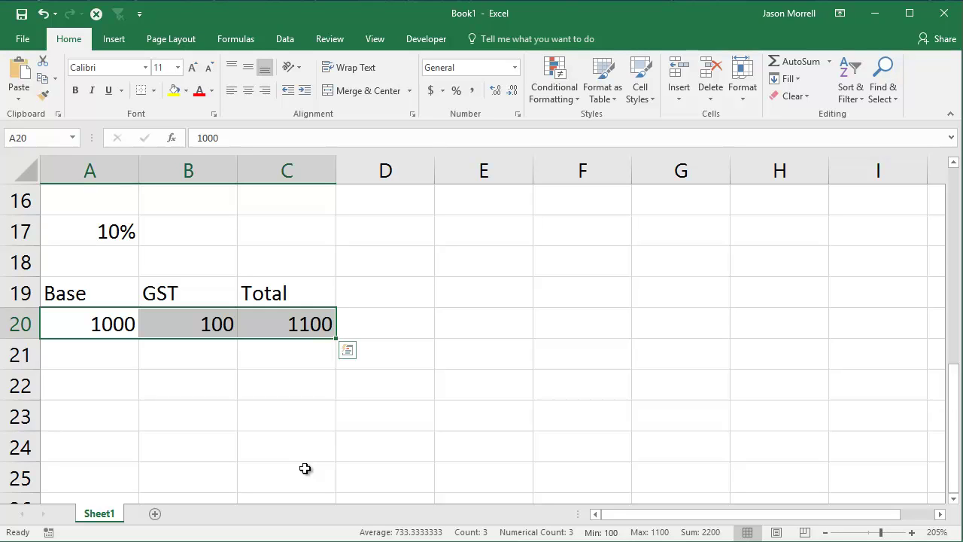
Calculate the GST-inclusive total directly from the base in cell C21 with the formula =A20*A17+A20.
left_click(298, 359)
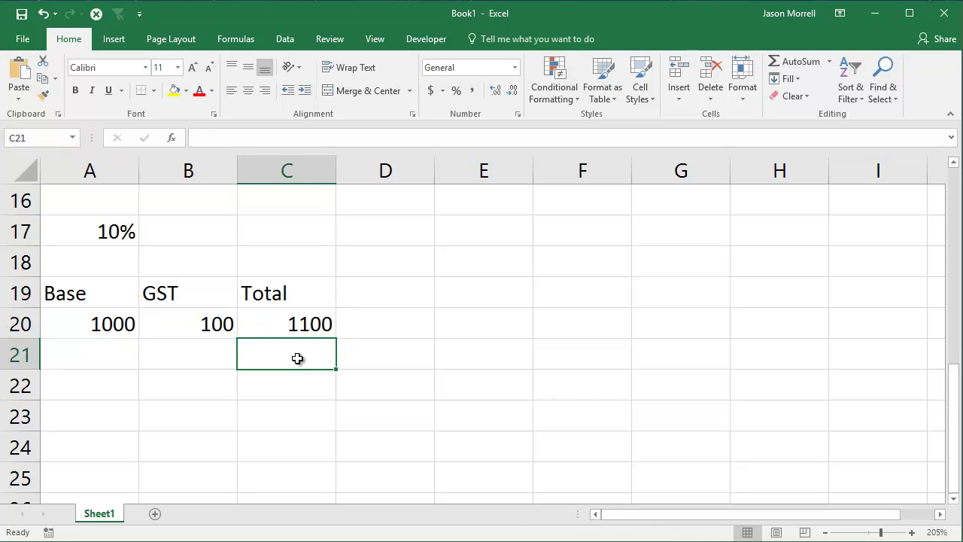
type("=")
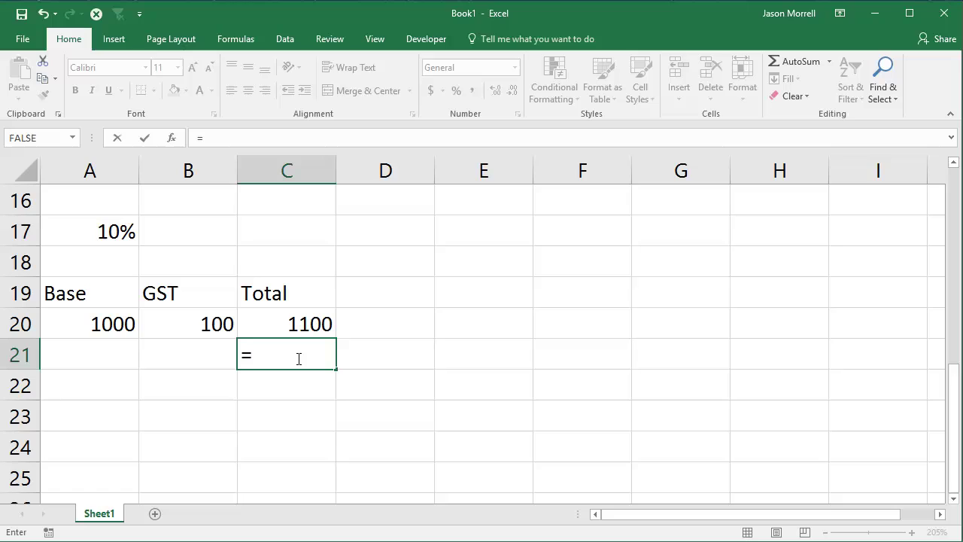
left_click(100, 325)
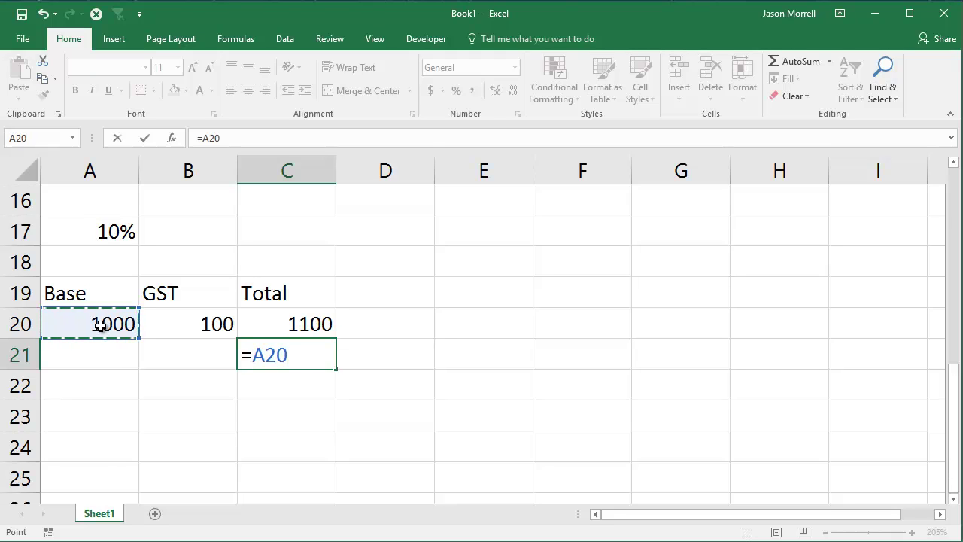
type("*")
left_click(94, 235)
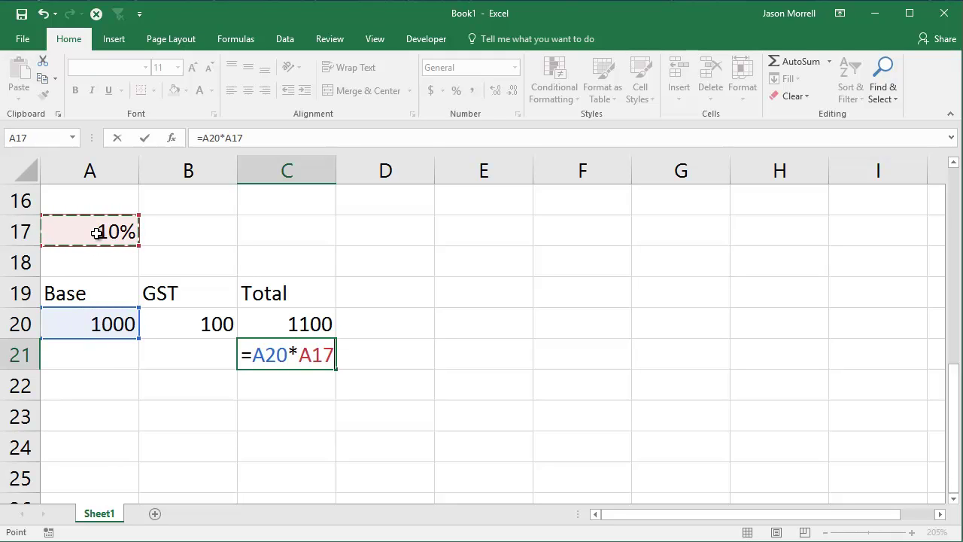
type("+")
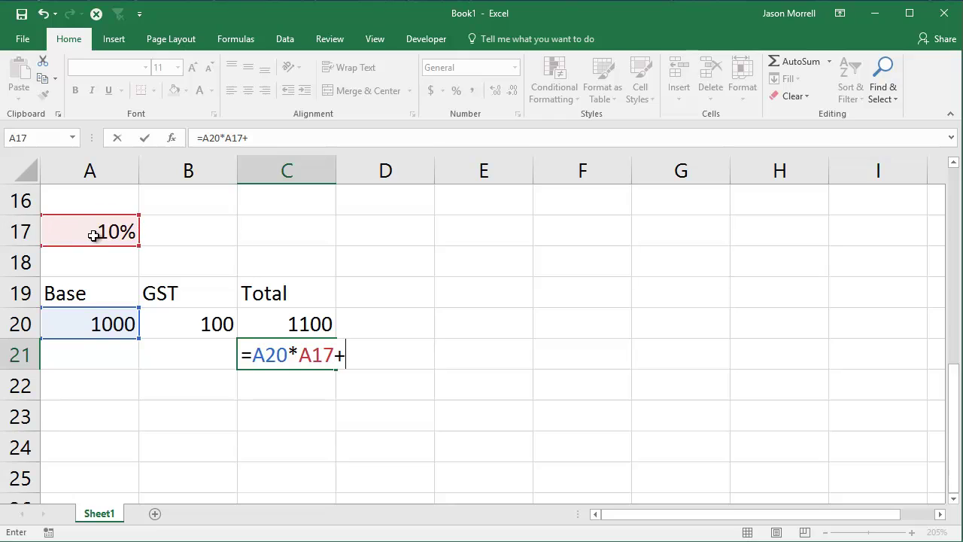
left_click(91, 325)
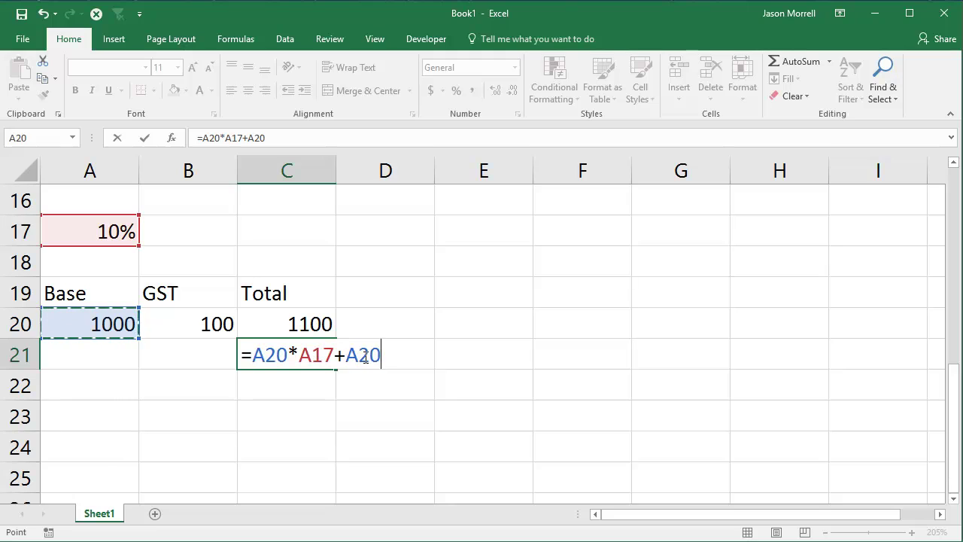
key("Return")
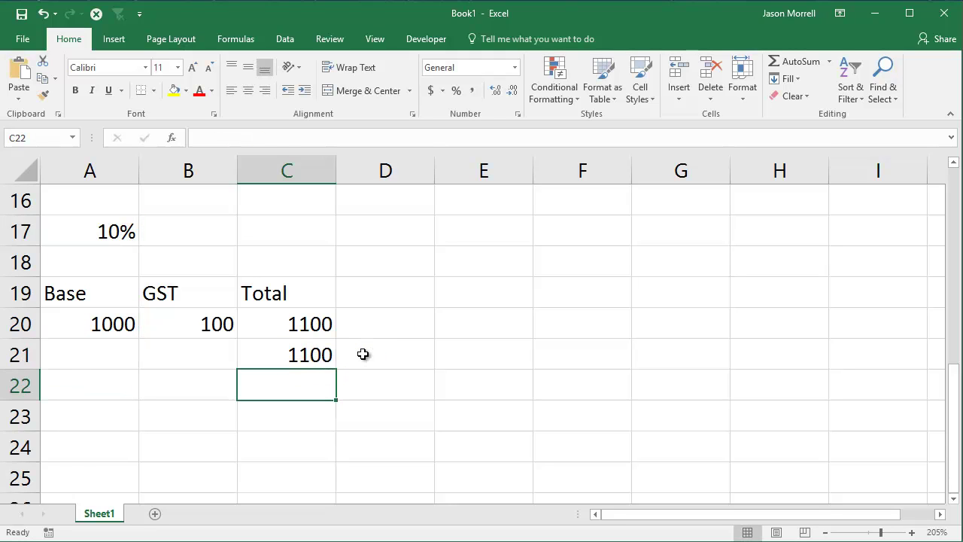
Replace the formula in cell A21 with =C21/(100%+A17) to work the base back from the total using the rate cell.
left_click(298, 357)
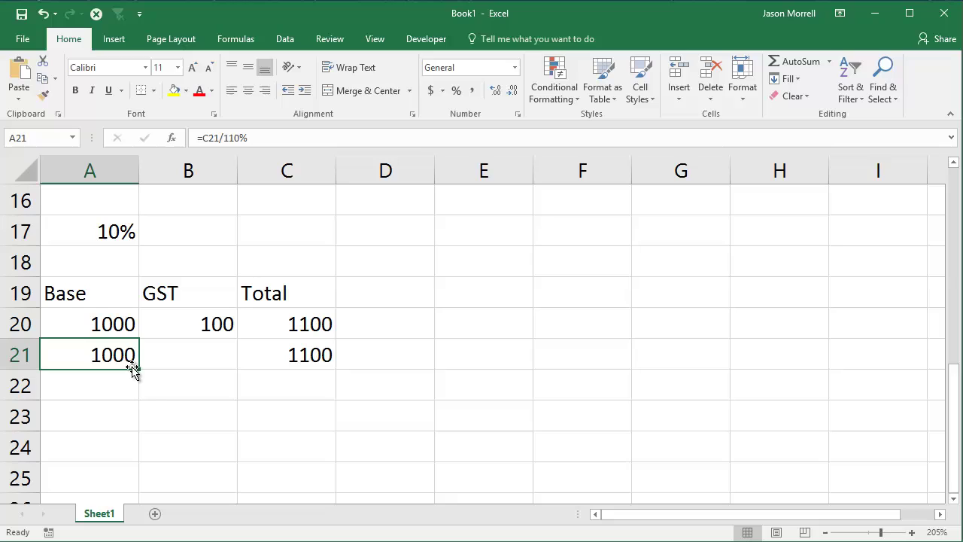
type("=")
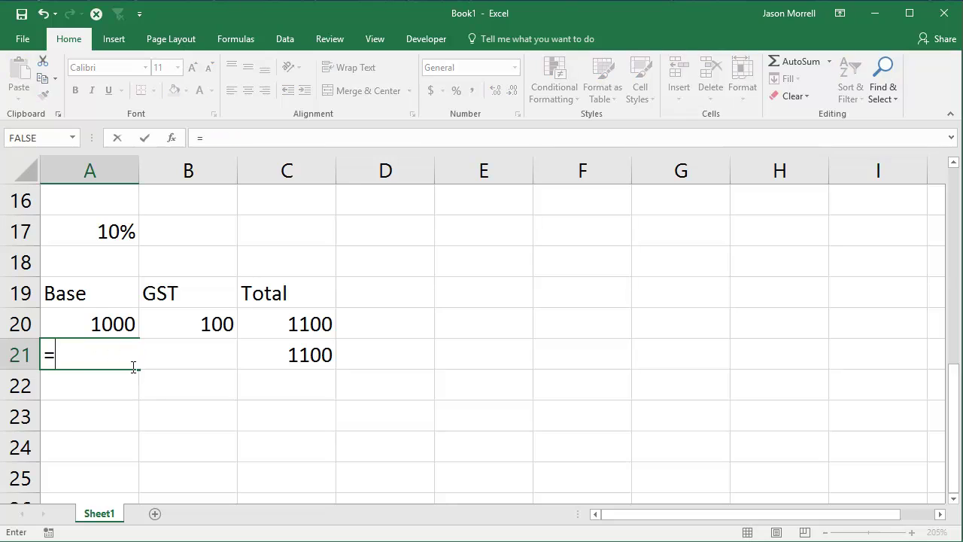
left_click(311, 346)
type("/")
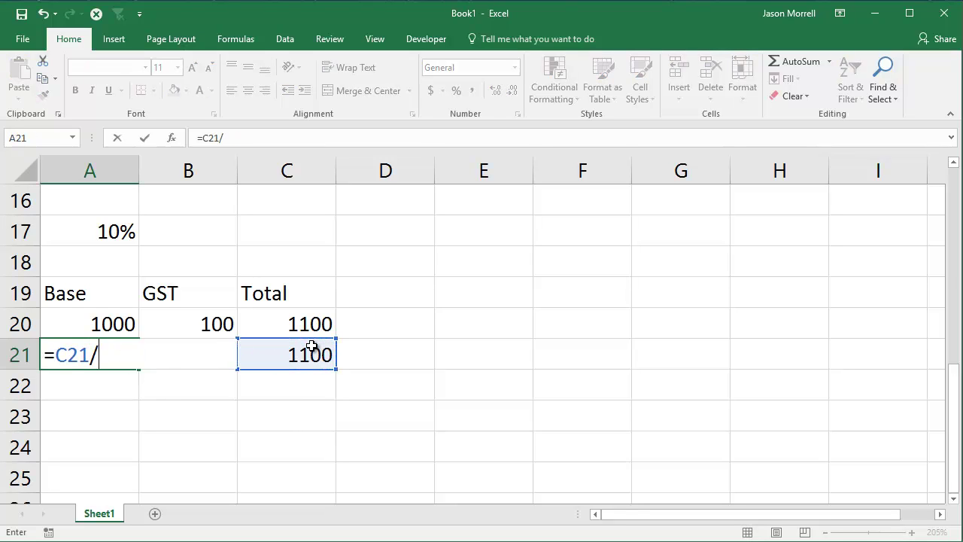
type("(100%")
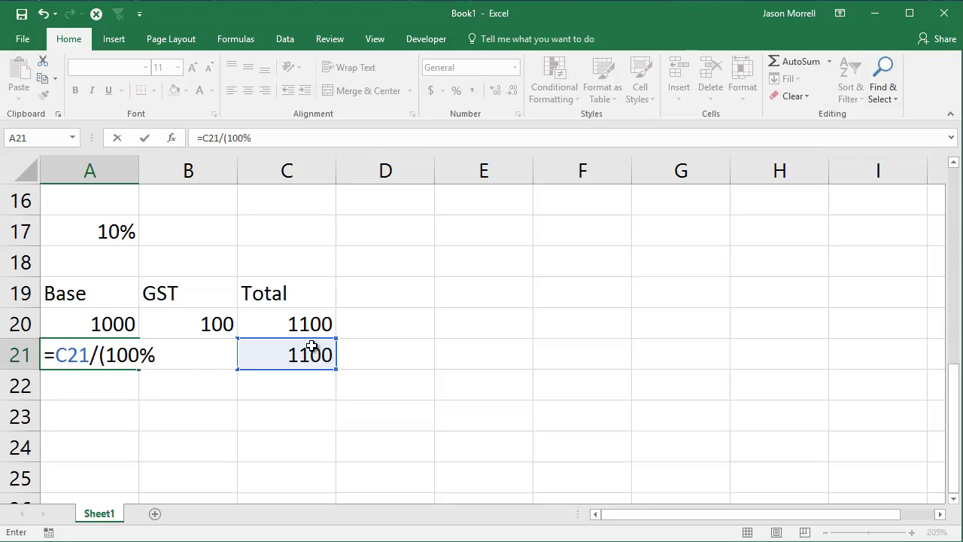
type("+")
left_click(103, 234)
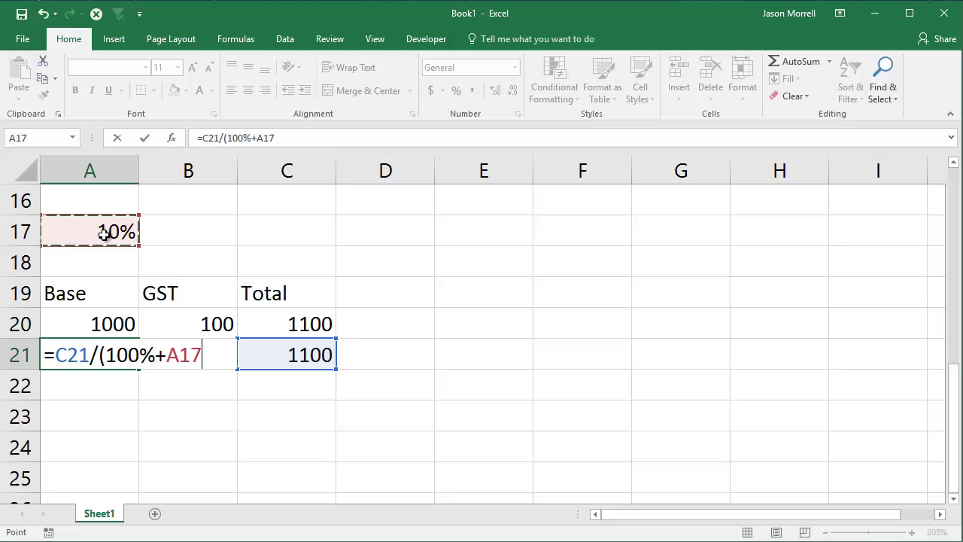
type(")")
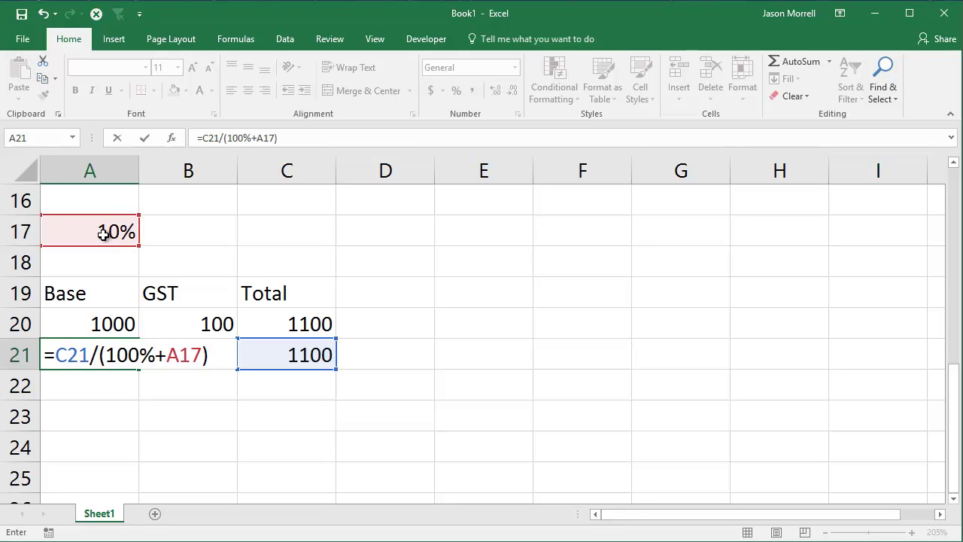
key("Return")
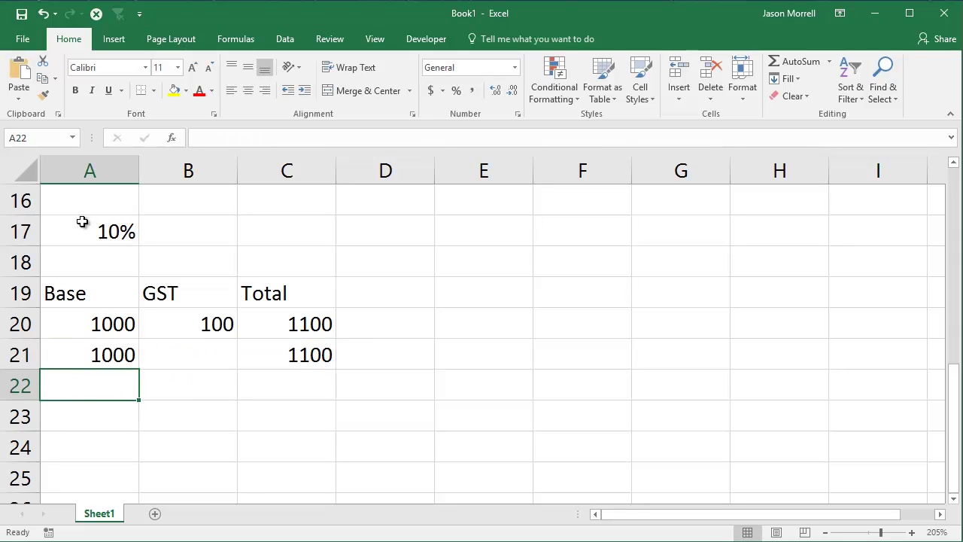
Select the GST rate in cell A17.
left_click(81, 230)
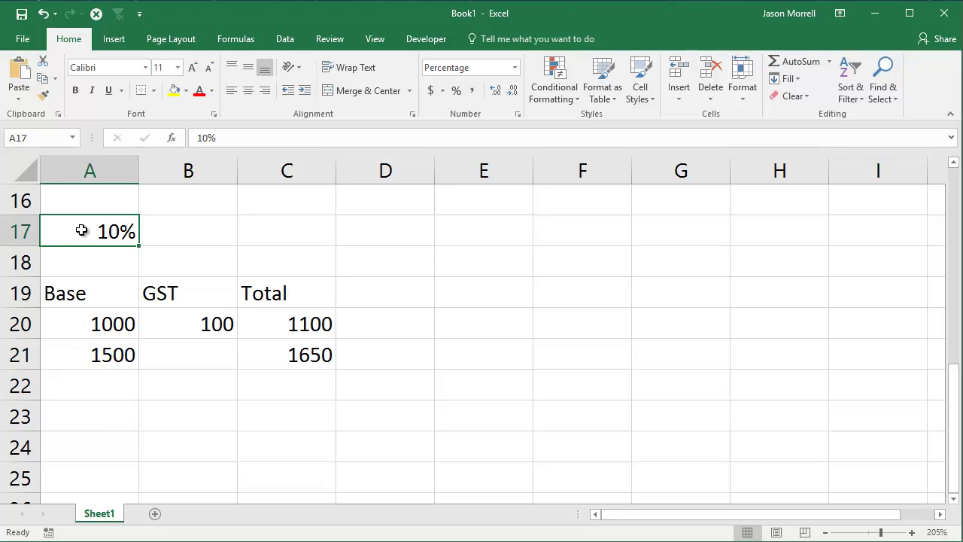